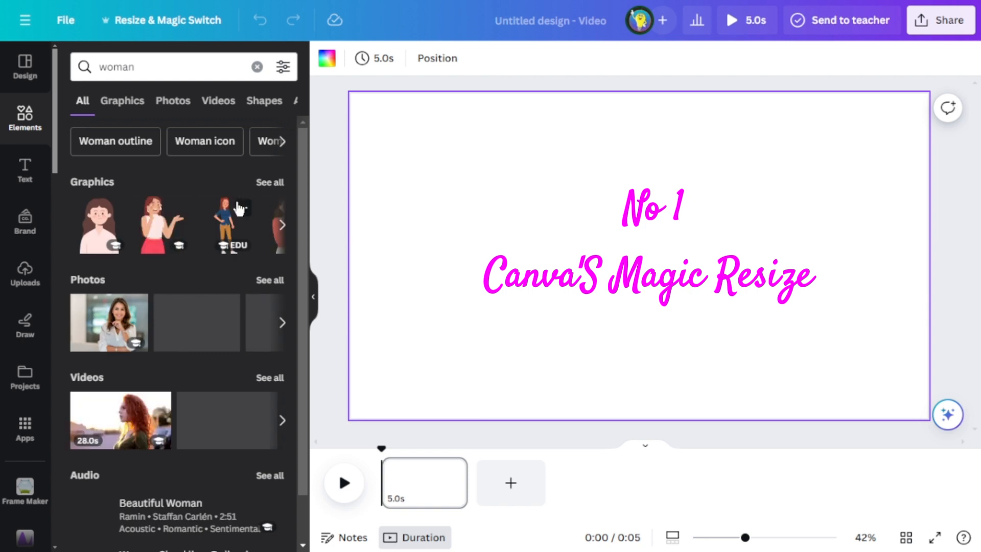
Add the stock photo of the smiling curly-haired woman in green and enlarge it to the full height of the page.
left_click(178, 103)
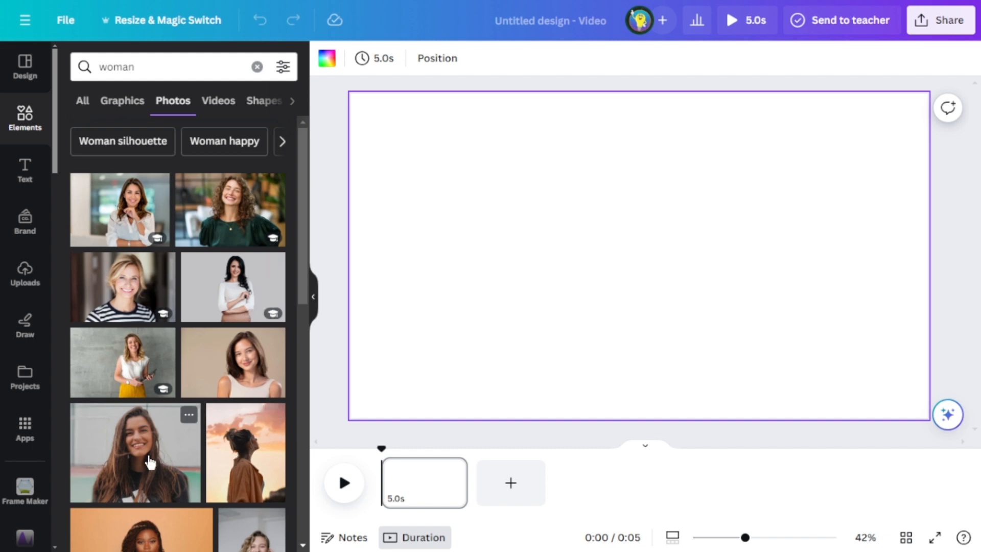
left_click(243, 232)
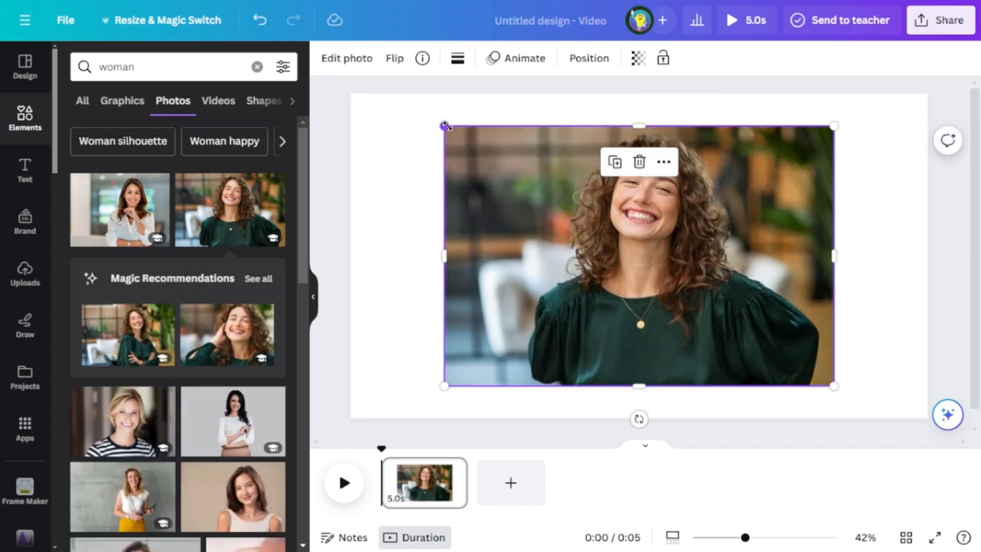
left_click_drag(444, 127, 378, 102)
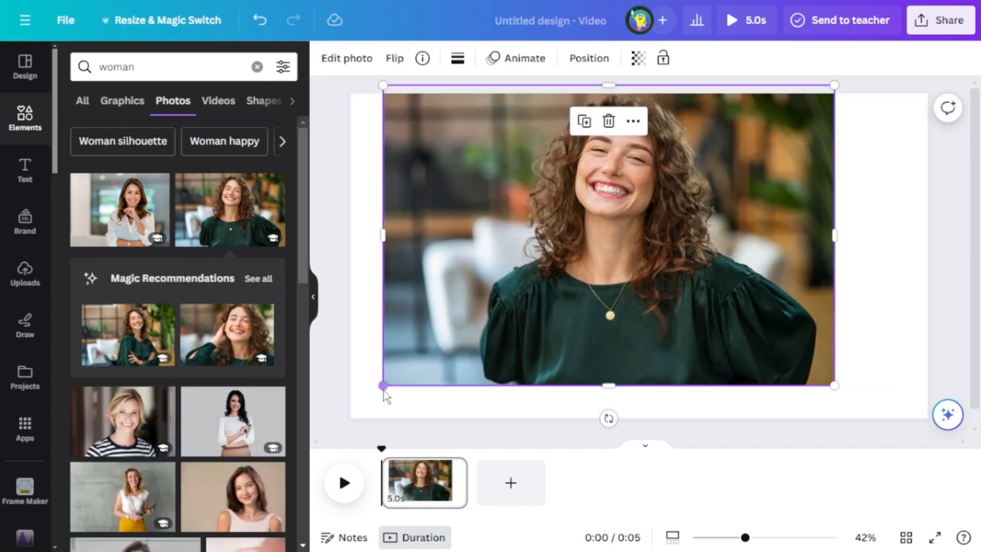
left_click_drag(382, 387, 353, 455)
left_click_drag(431, 280, 453, 285)
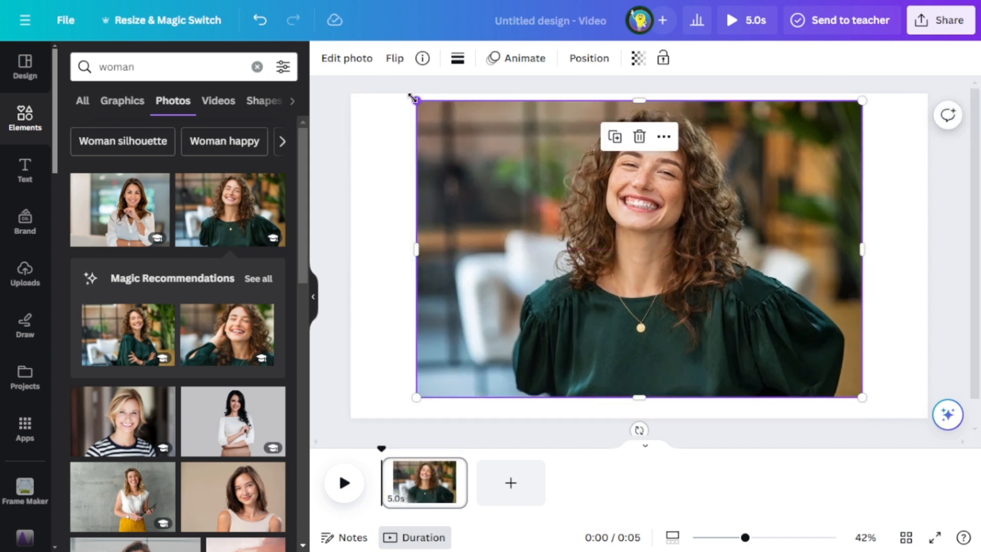
left_click_drag(413, 97, 405, 94)
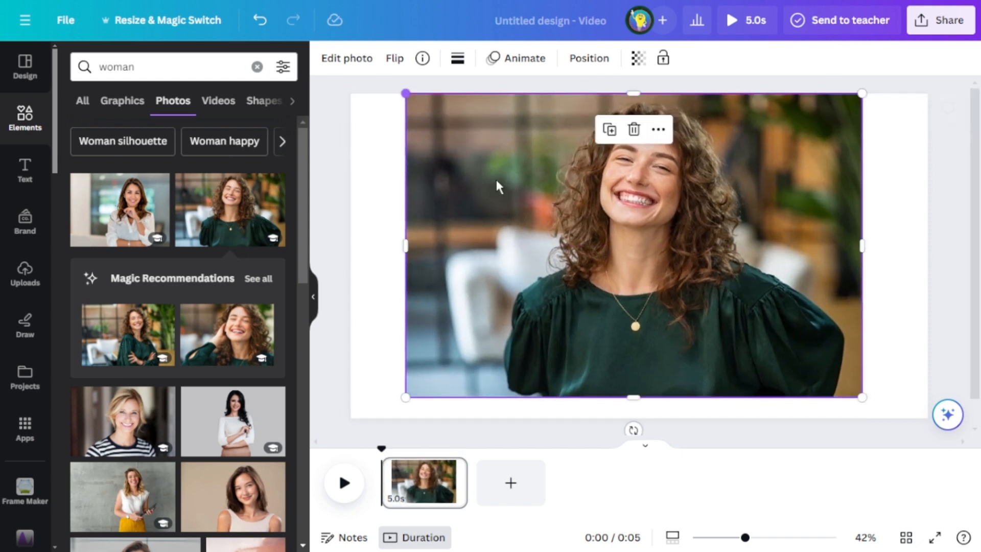
left_click_drag(862, 397, 891, 418)
left_click(385, 285)
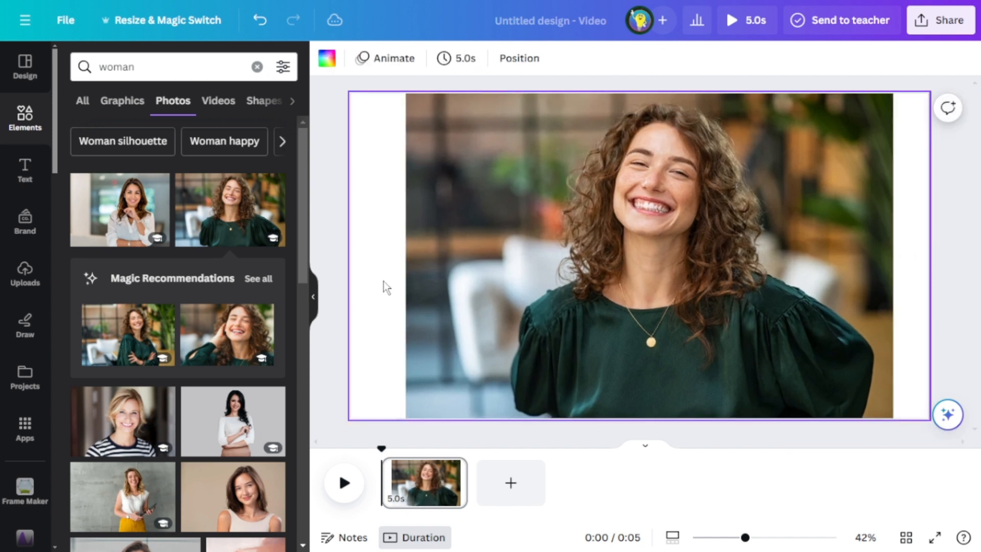
Run Magic Expand on the photo with a freeform frame stretched to both side edges of the page.
left_click(538, 279)
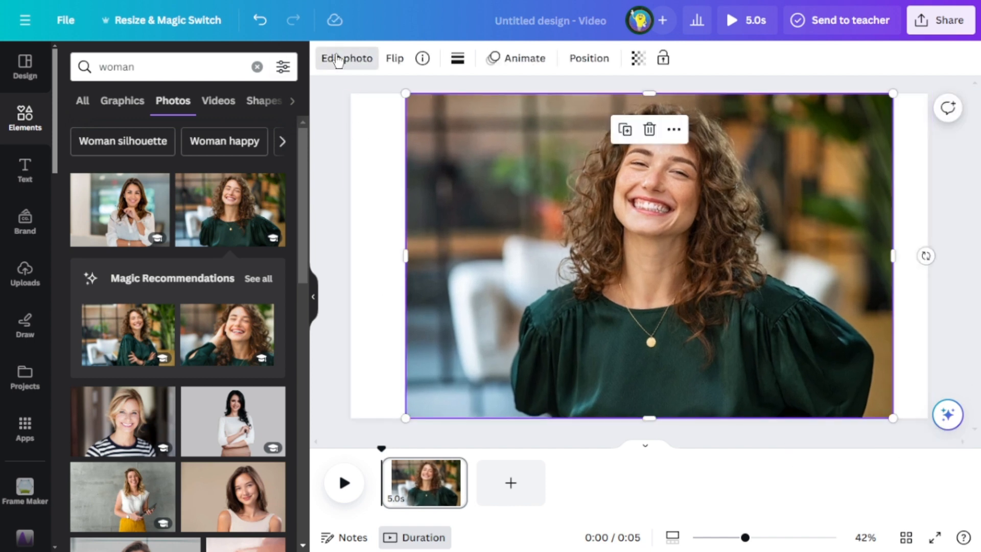
left_click(337, 59)
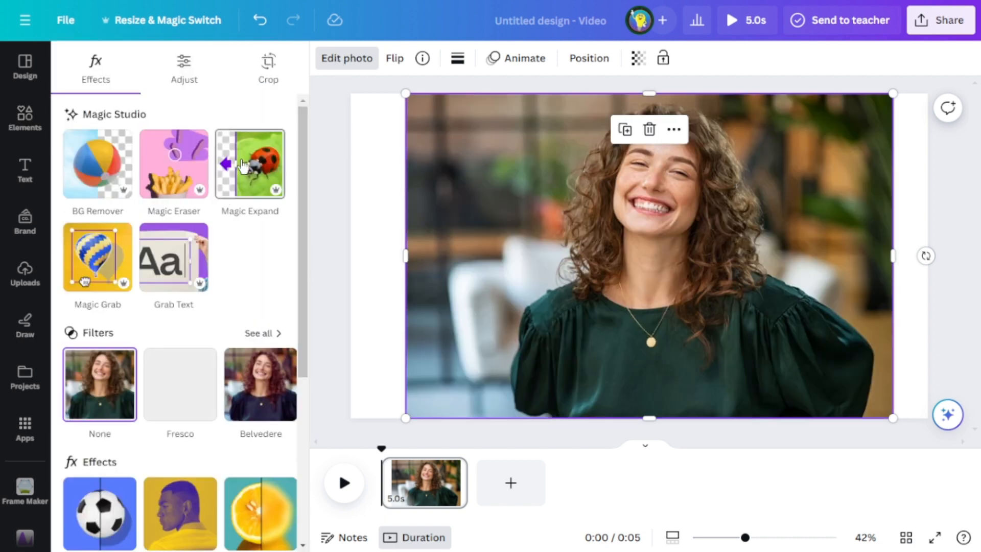
left_click(244, 166)
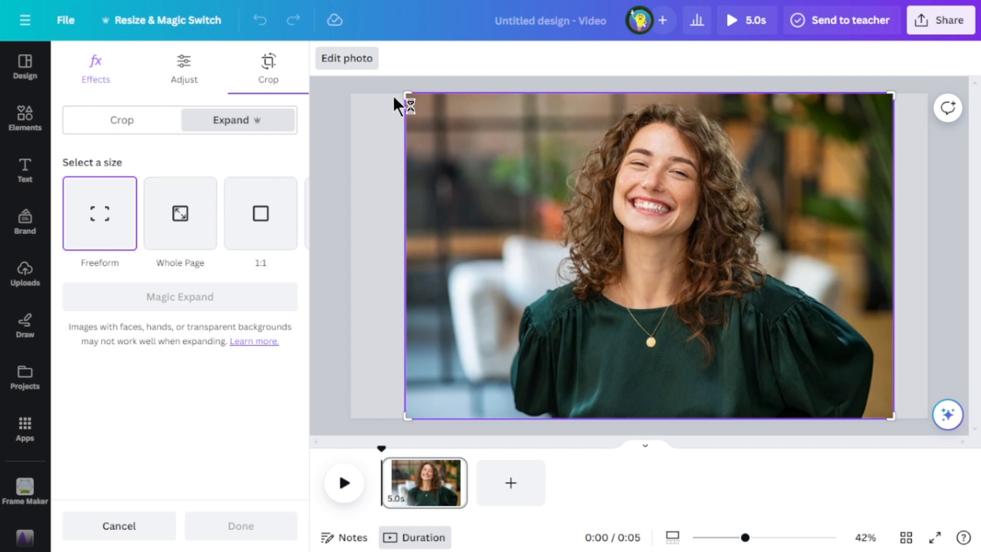
left_click_drag(403, 93, 350, 96)
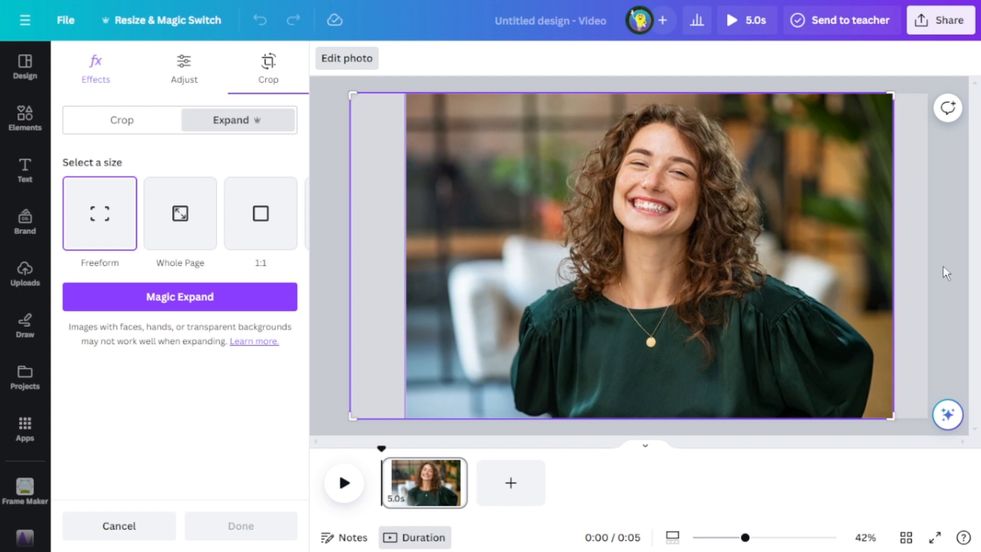
left_click_drag(894, 416, 929, 410)
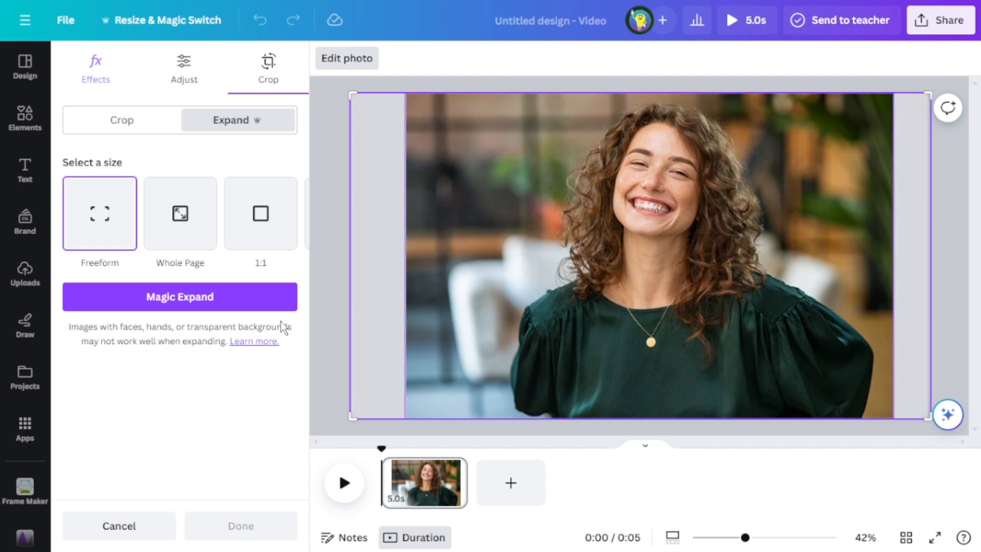
left_click(189, 296)
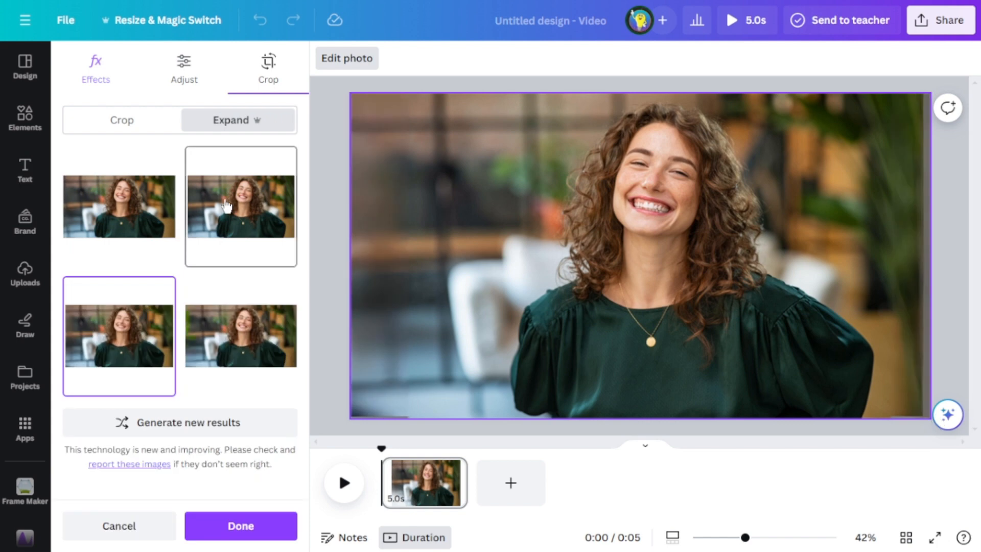
Compare the fourth generated expansion with the first, and apply the first one to the photo.
left_click(247, 338)
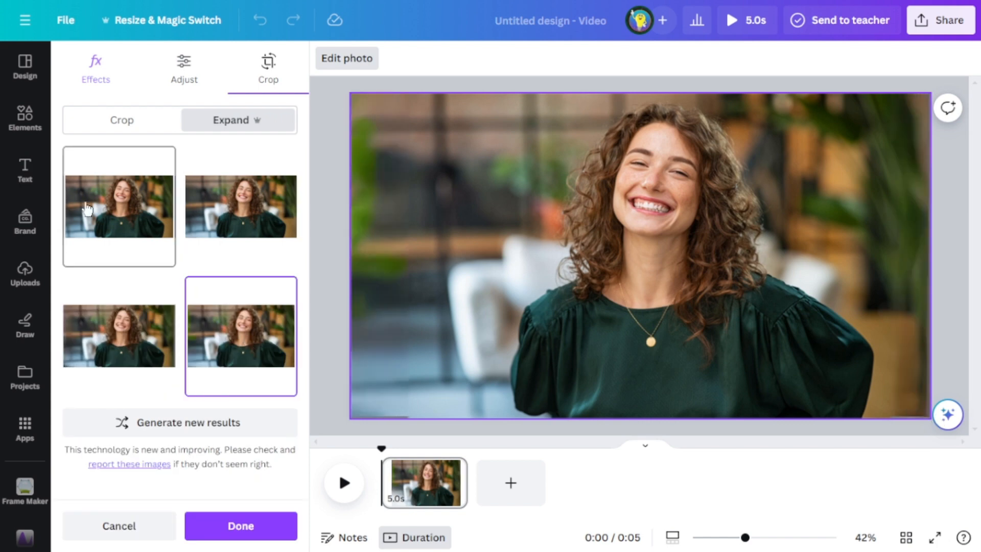
left_click(87, 208)
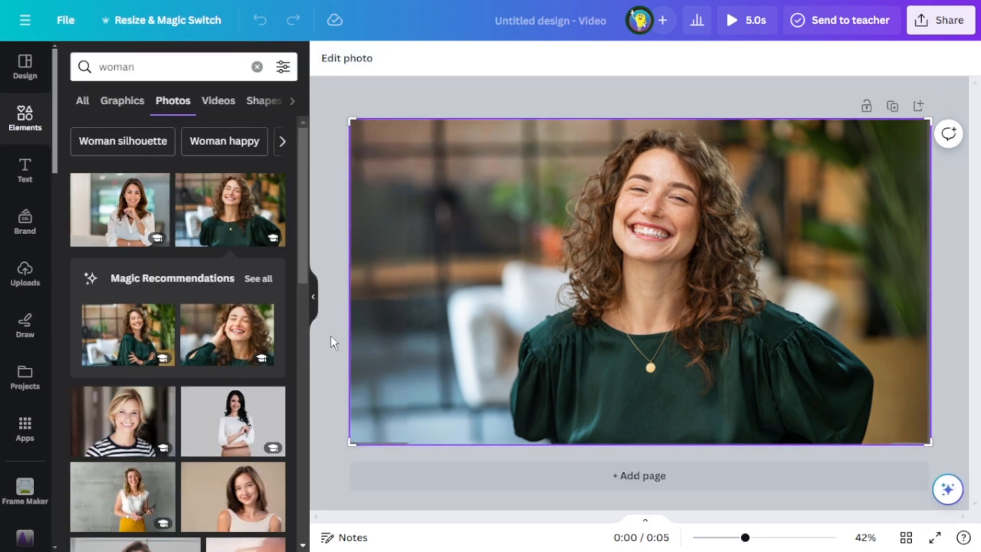
left_click(330, 335)
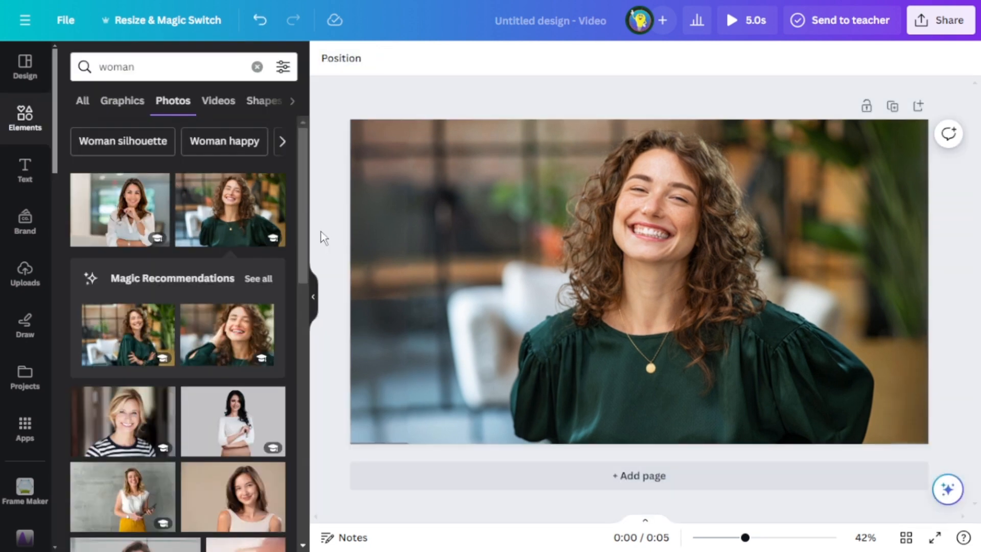
Shift the unexpanded copy of the photo over the expanded image for comparison, and delete that copy.
left_click(599, 293)
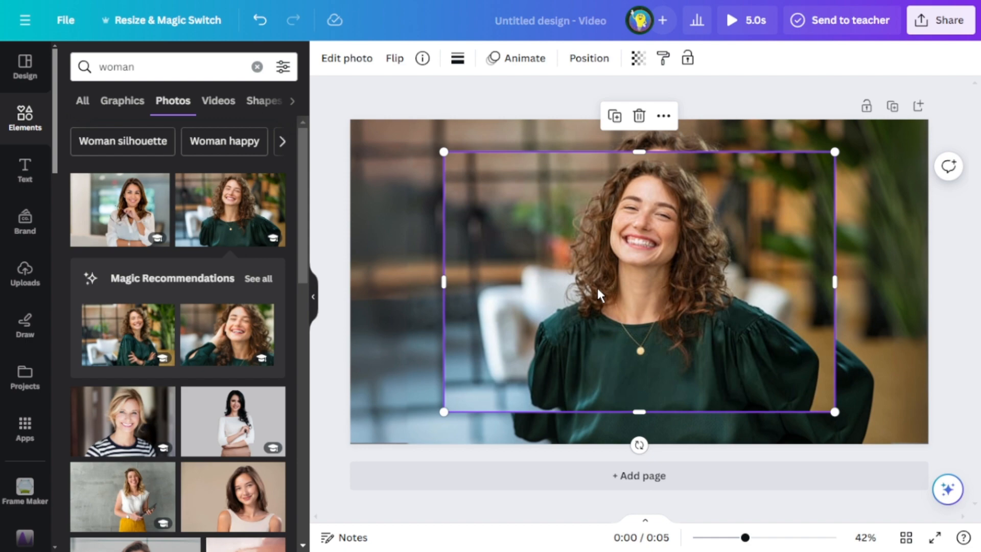
left_click_drag(598, 289, 633, 270)
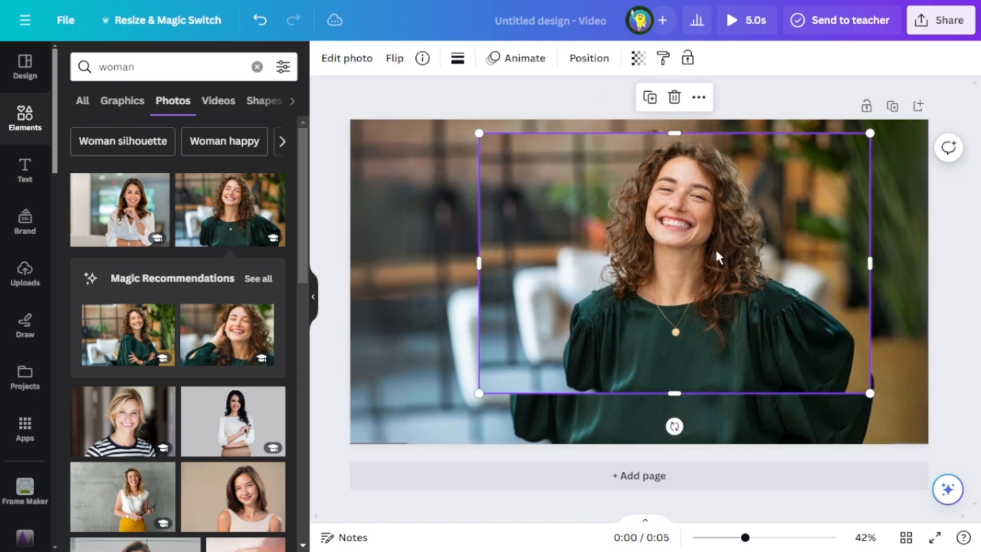
left_click(674, 98)
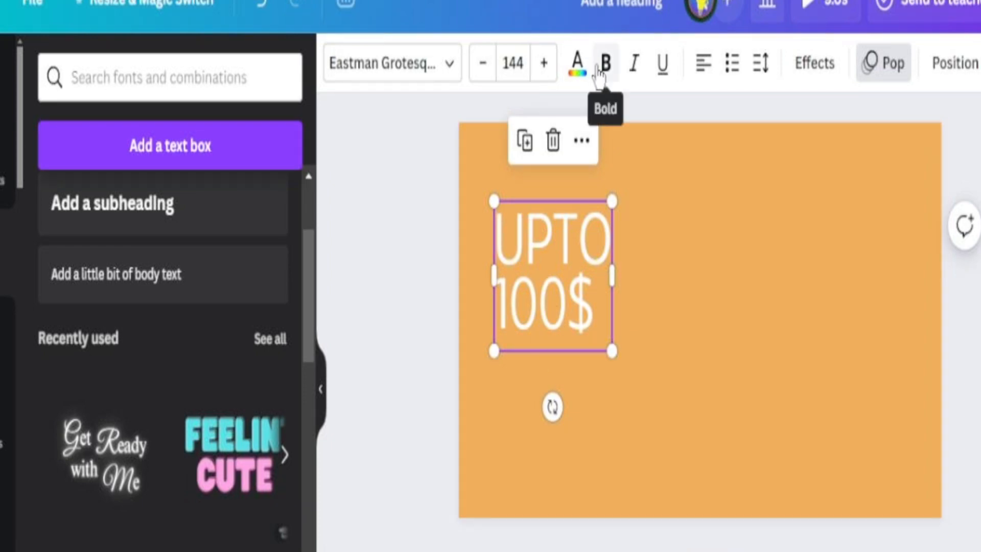
Make the "UPTO 100$" heading bold and colour the Great Vibes "Upto 100$" text white.
left_click(600, 69)
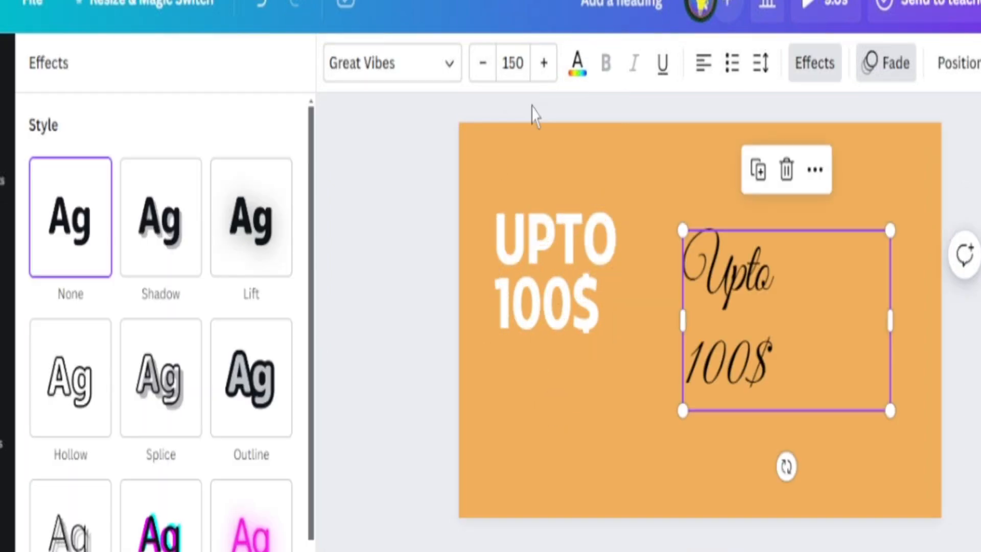
left_click(579, 79)
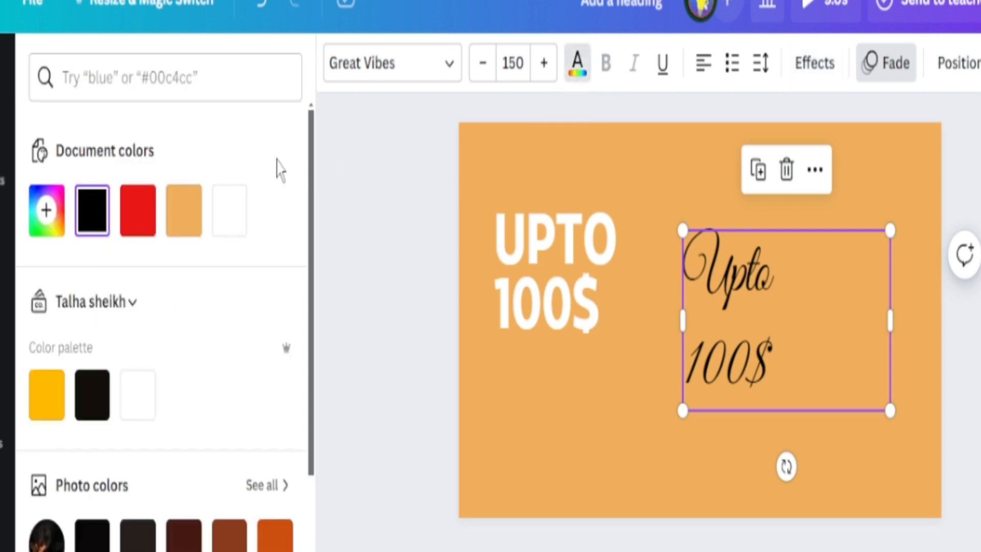
left_click(230, 210)
Remove the bold style from the "UPTO 100$" heading and reapply it to compare the two weights.
left_click(567, 256)
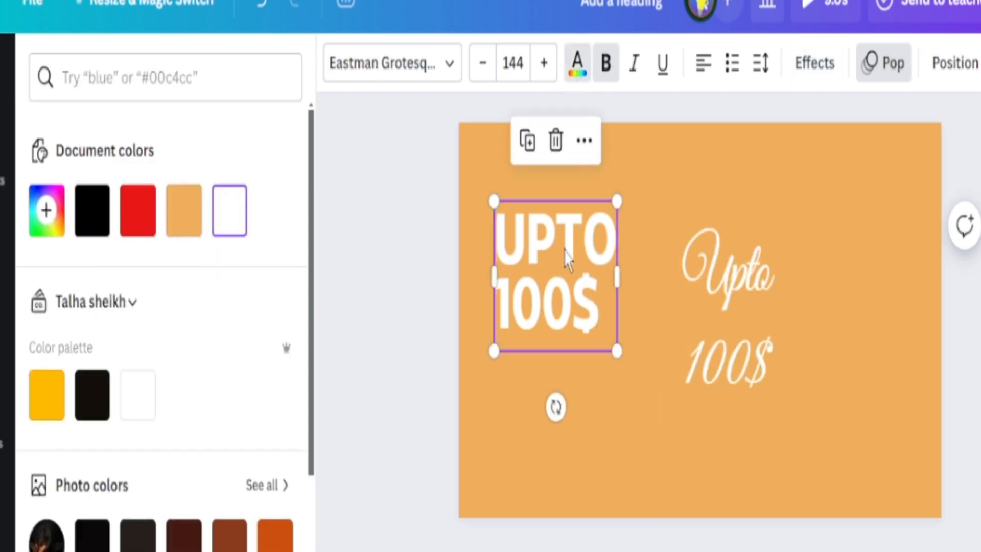
left_click(567, 256)
left_click(607, 65)
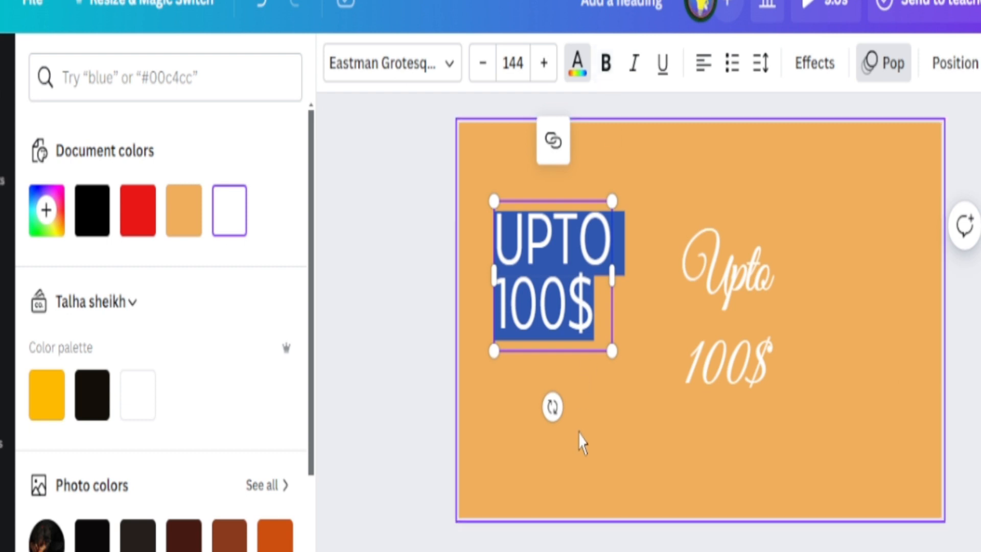
left_click(583, 383)
left_click(564, 305)
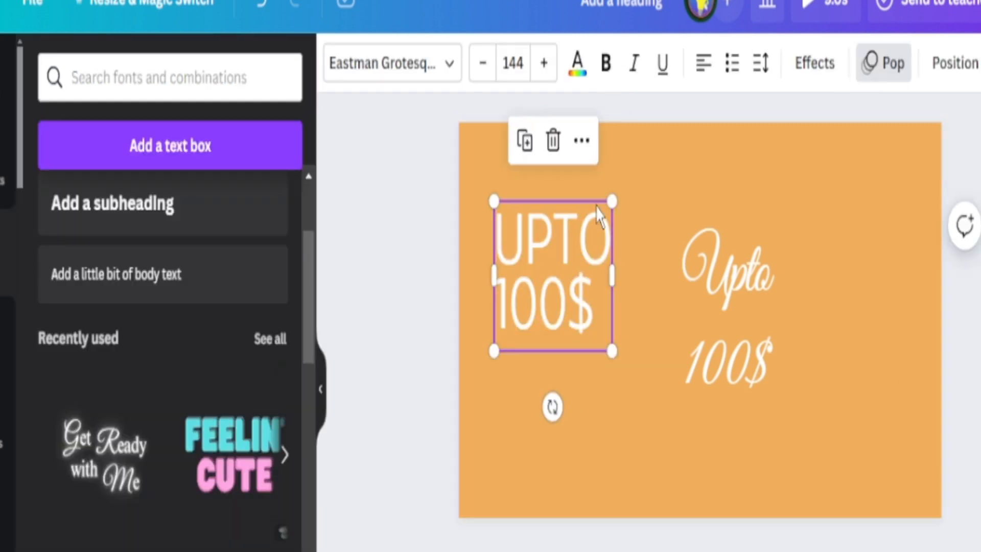
left_click(606, 62)
left_click(652, 400)
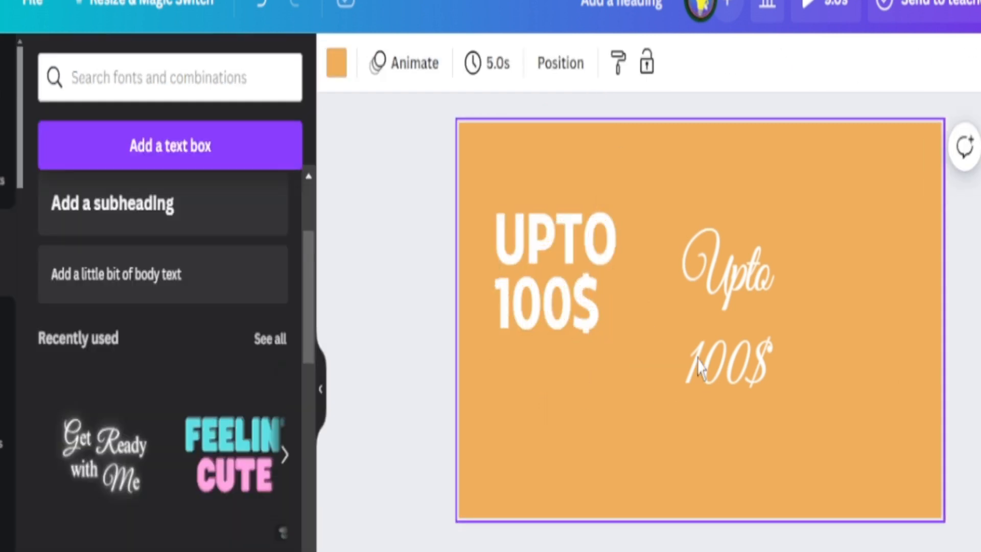
Set the letter spacing of the Great Vibes "Upto 100$" text to 119.
left_click(728, 342)
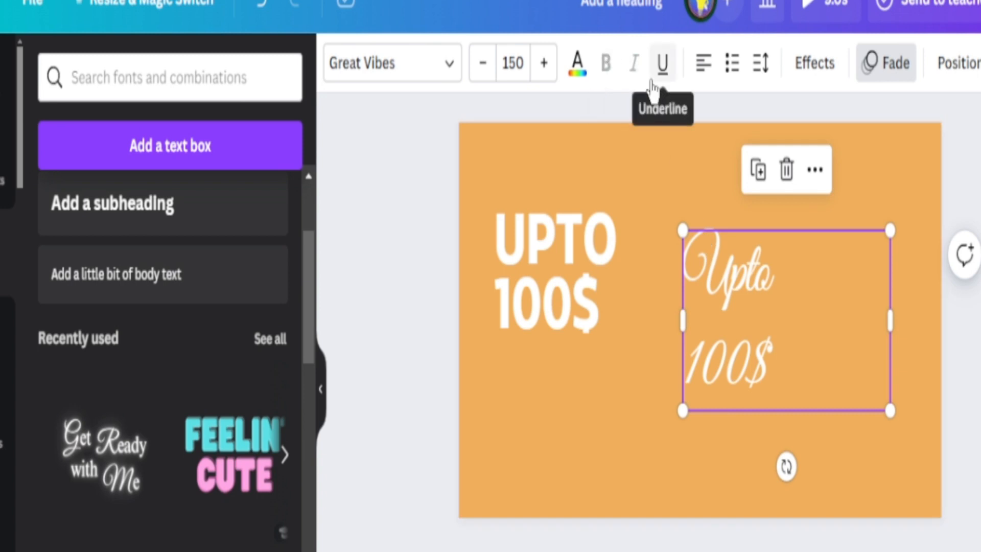
left_click(761, 64)
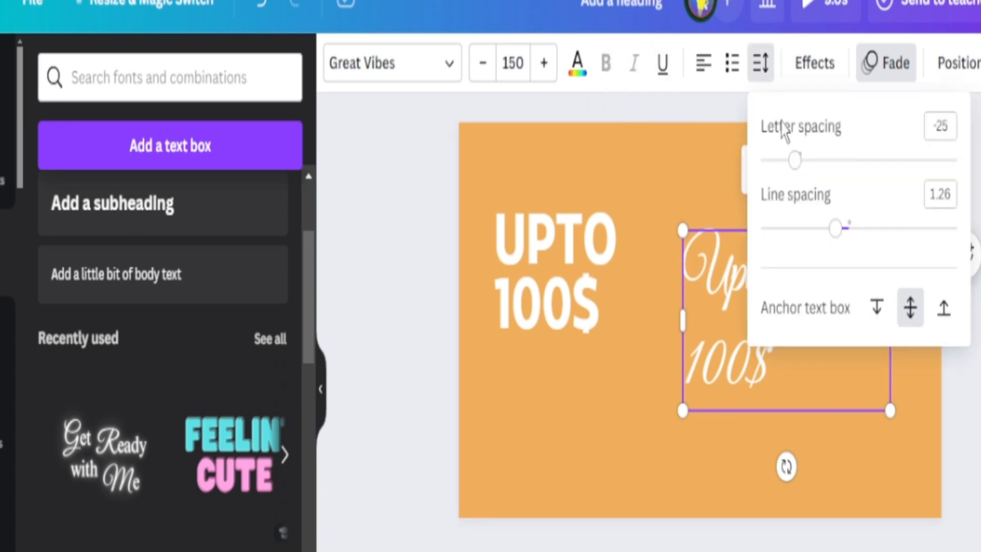
left_click_drag(800, 166, 822, 159)
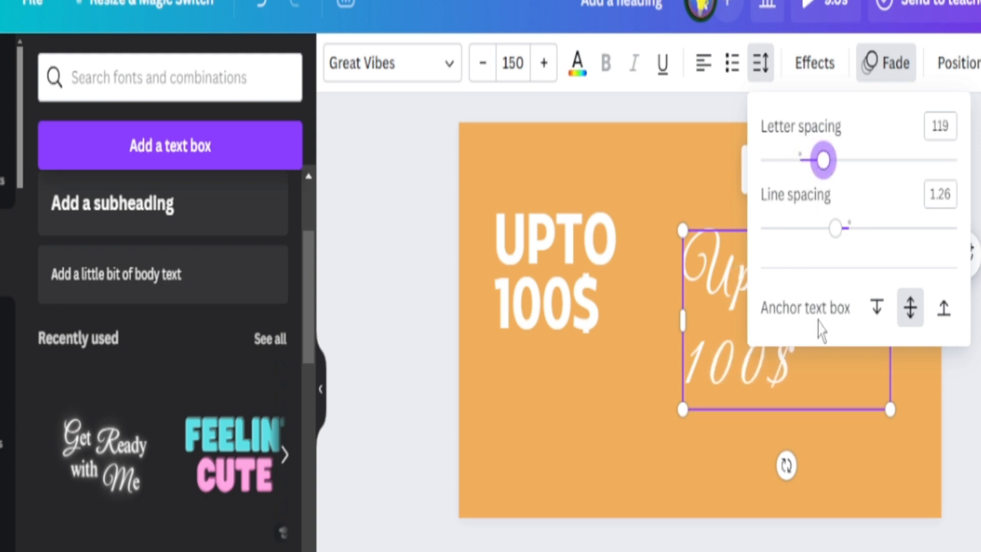
left_click(820, 495)
Apply the Outline effect to the Great Vibes "Upto 100$" text with thickness 10 and a white outline colour.
left_click(779, 317)
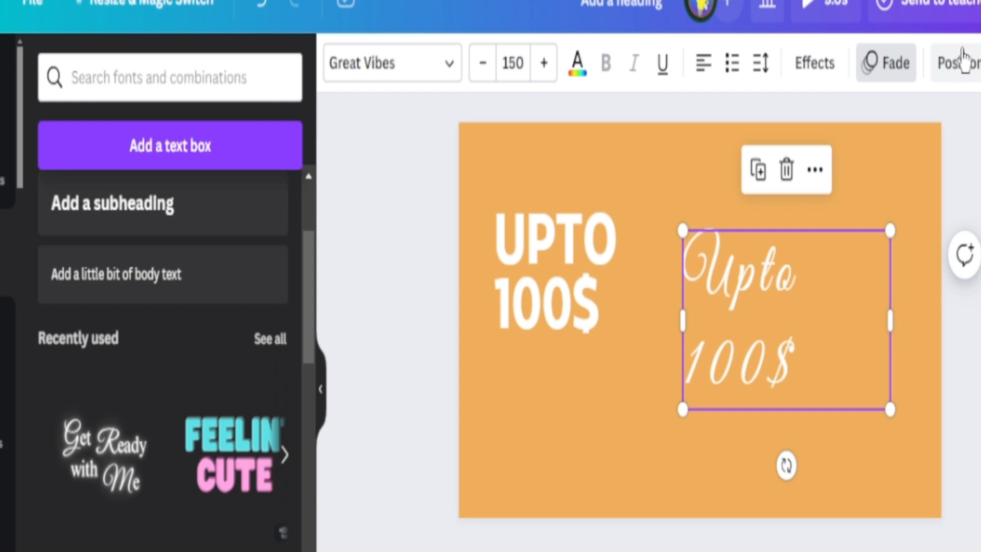
left_click(814, 66)
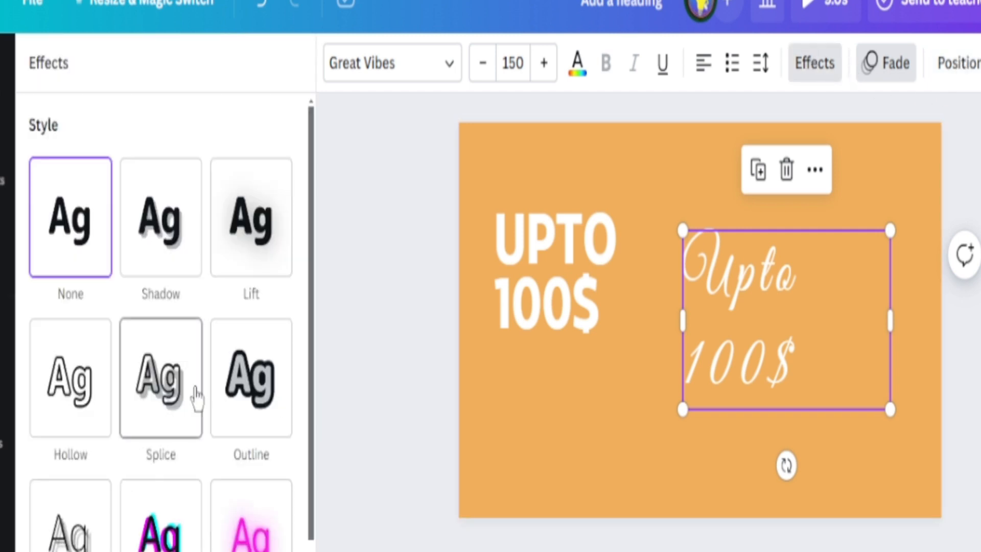
left_click(258, 378)
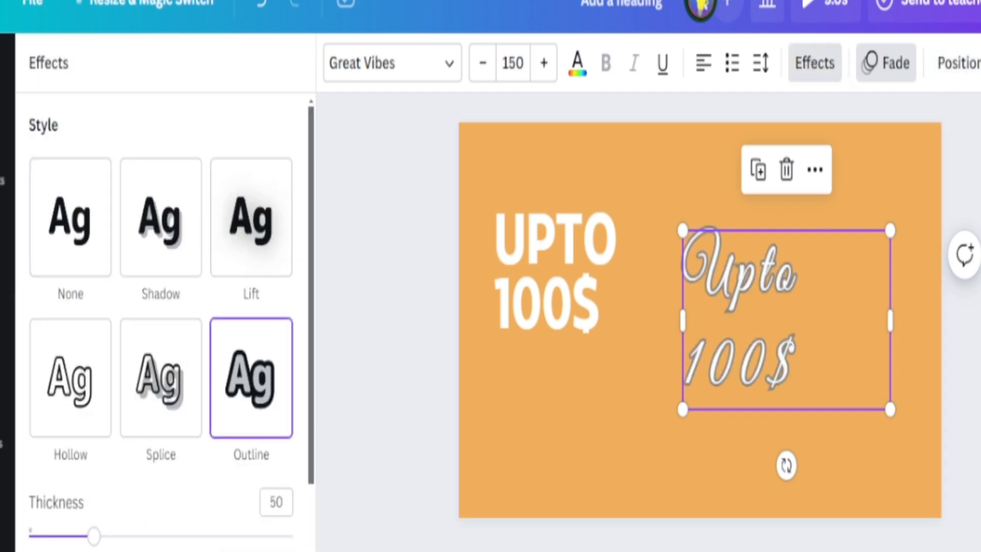
left_click_drag(84, 539, 43, 544)
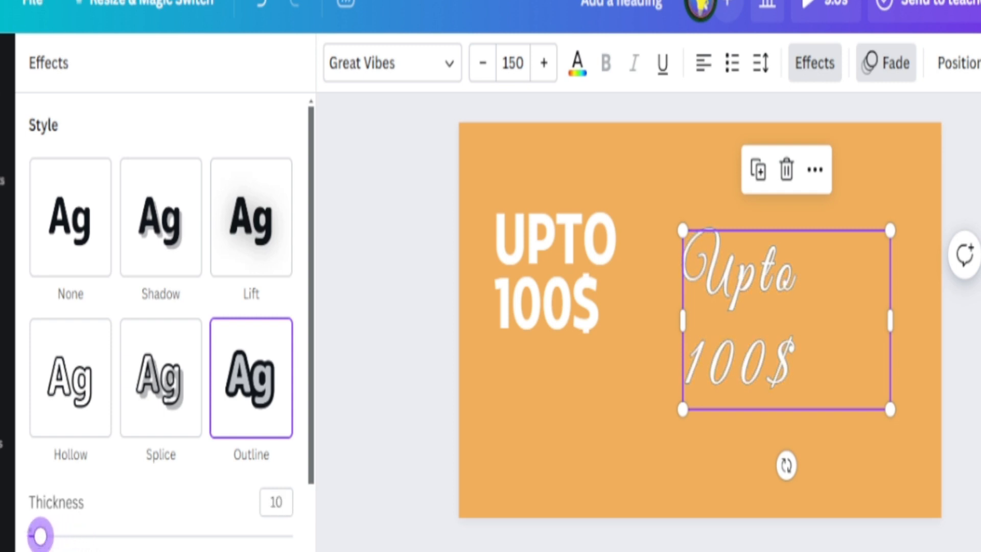
left_click(41, 549)
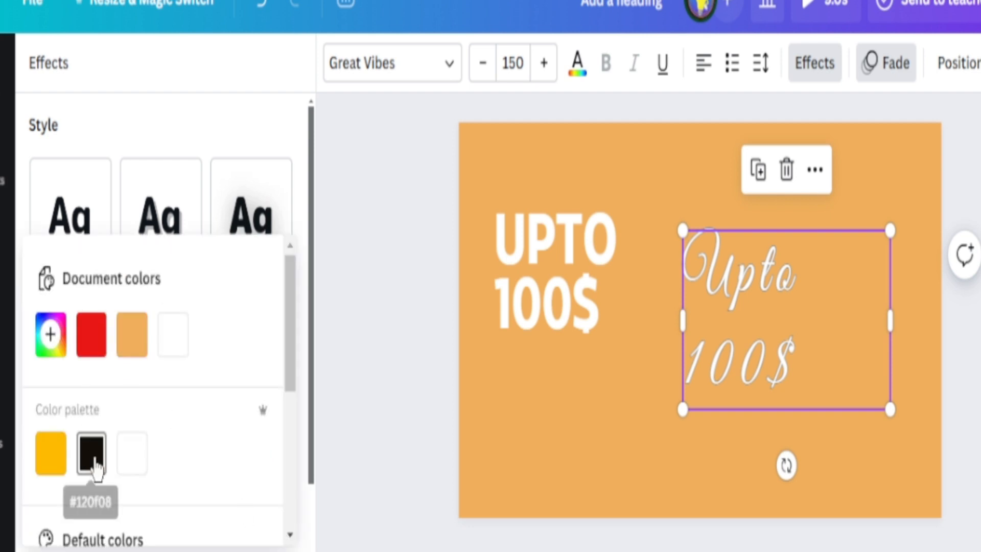
left_click(177, 339)
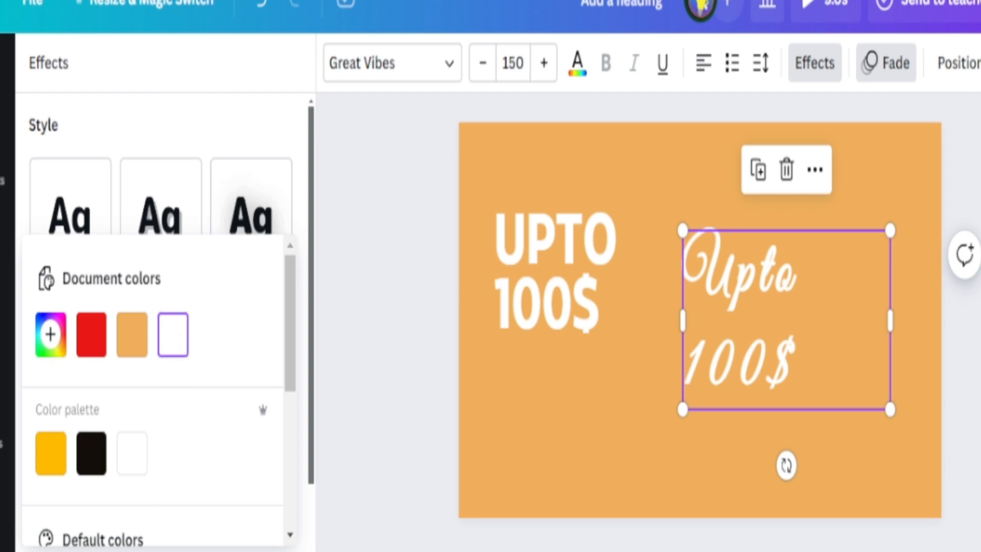
key("Escape")
Undo and redo the white outline colour twice to compare the script text before and after.
left_click(264, 5)
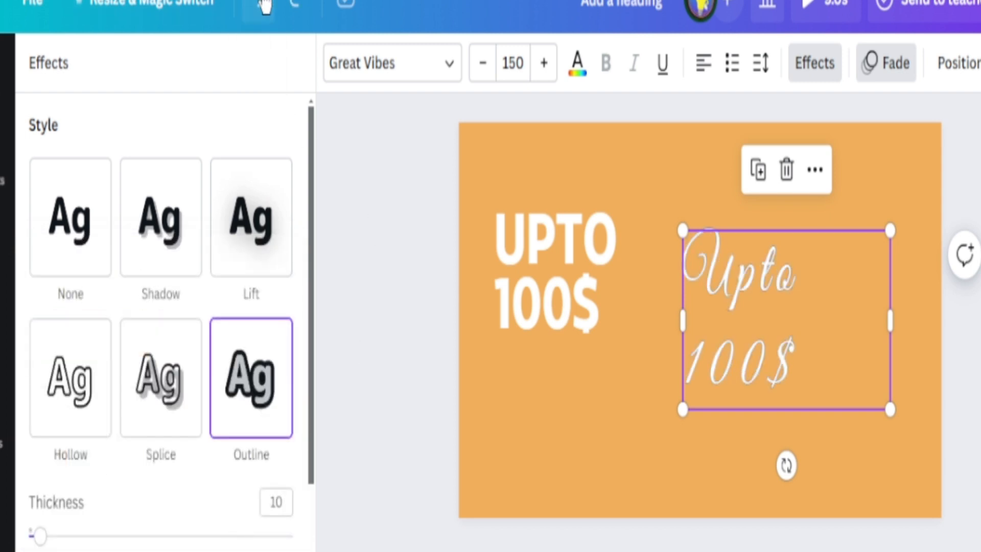
left_click(296, 5)
left_click(262, 5)
left_click(295, 7)
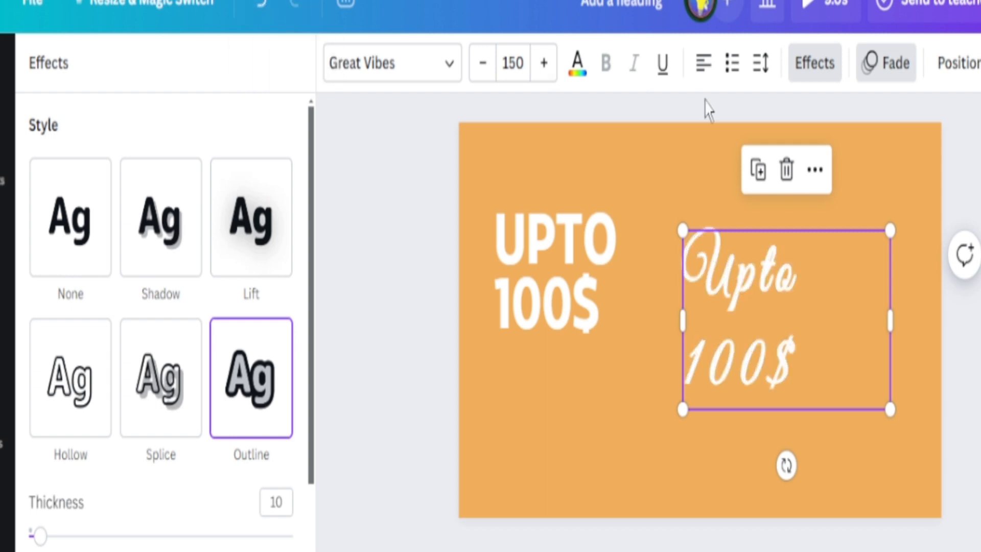
Duplicate the outlined script "Upto 100$" text and set the copy's effect to None.
left_click(758, 170)
left_click_drag(741, 309, 620, 373)
left_click(81, 238)
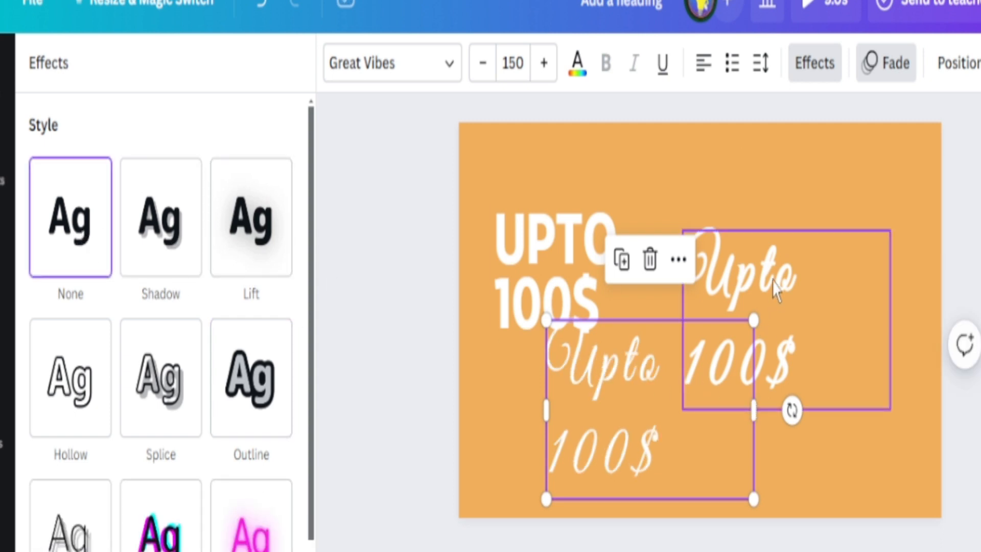
Arrange the plain script copy and the outlined script text side by side to the right of the bold heading.
left_click_drag(770, 271, 853, 319)
left_click_drag(611, 420, 671, 376)
left_click(872, 173)
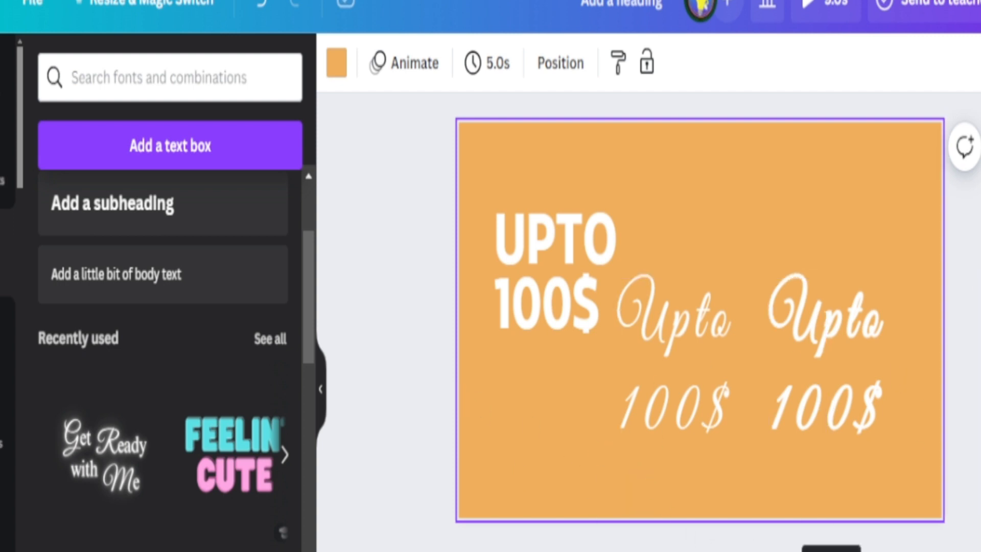
Add a new page and remove the background of the woman photo with BG Remover.
key("ctrl+Return")
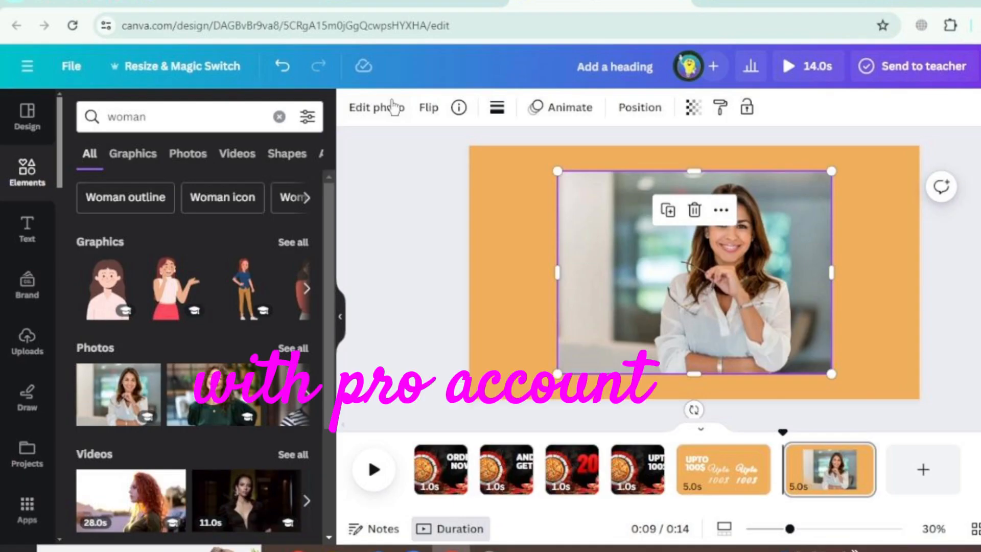
left_click(362, 108)
left_click(107, 229)
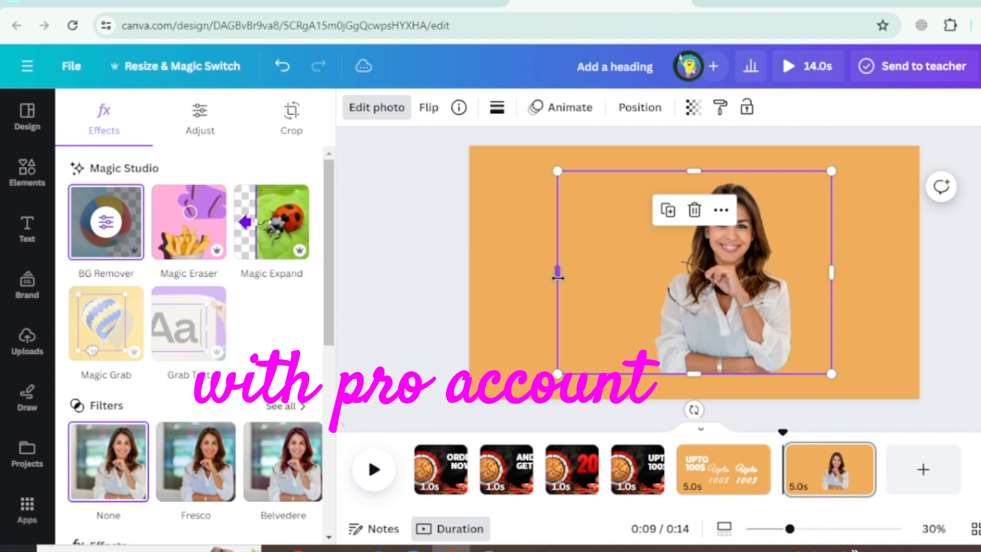
Crop the empty left side of the woman cutout, enlarge it to page height and move it to the page's right side.
left_click_drag(557, 276, 646, 276)
left_click_drag(643, 170, 619, 147)
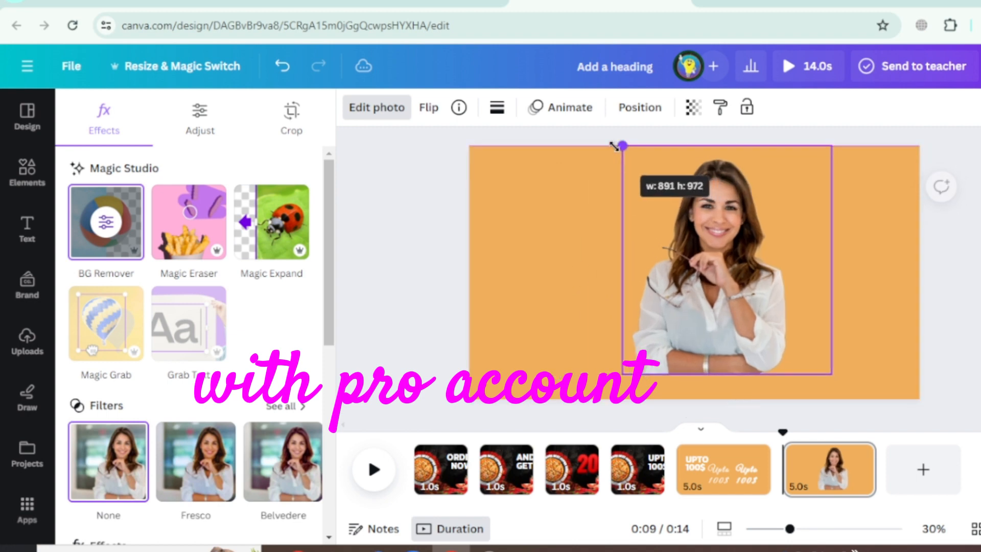
left_click_drag(833, 374, 874, 398)
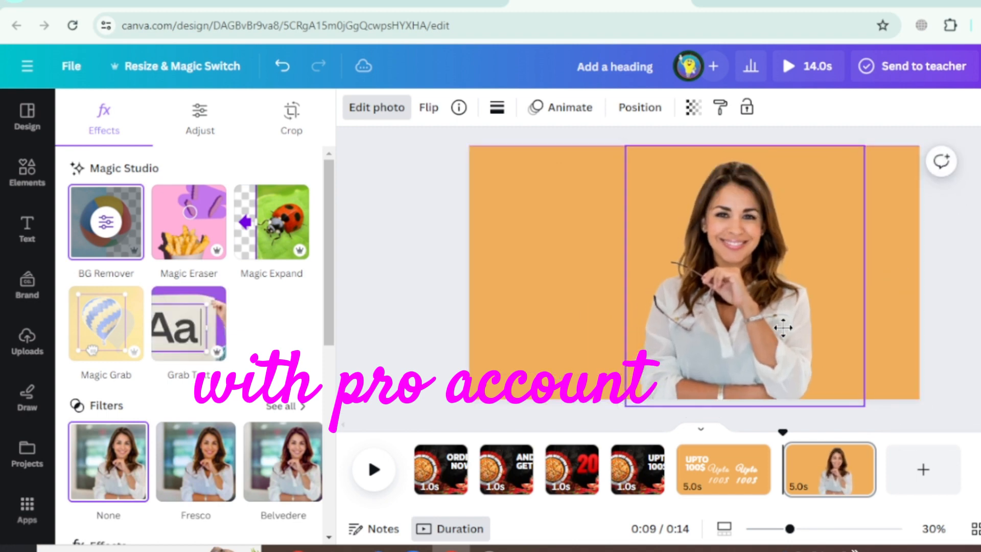
left_click_drag(782, 323, 852, 325)
left_click(608, 333)
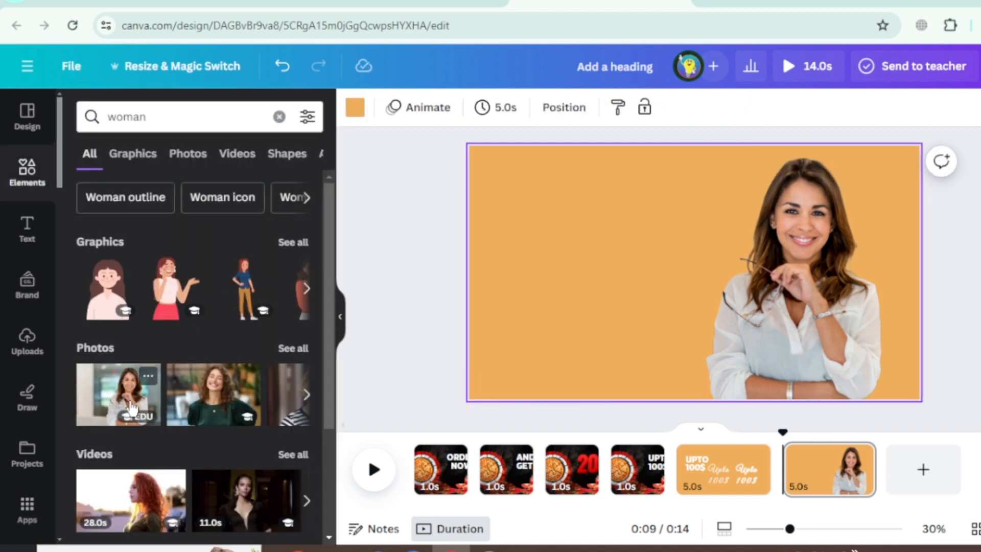
Place another copy of the original woman photo on the left half of the page.
left_click_drag(174, 396, 600, 273)
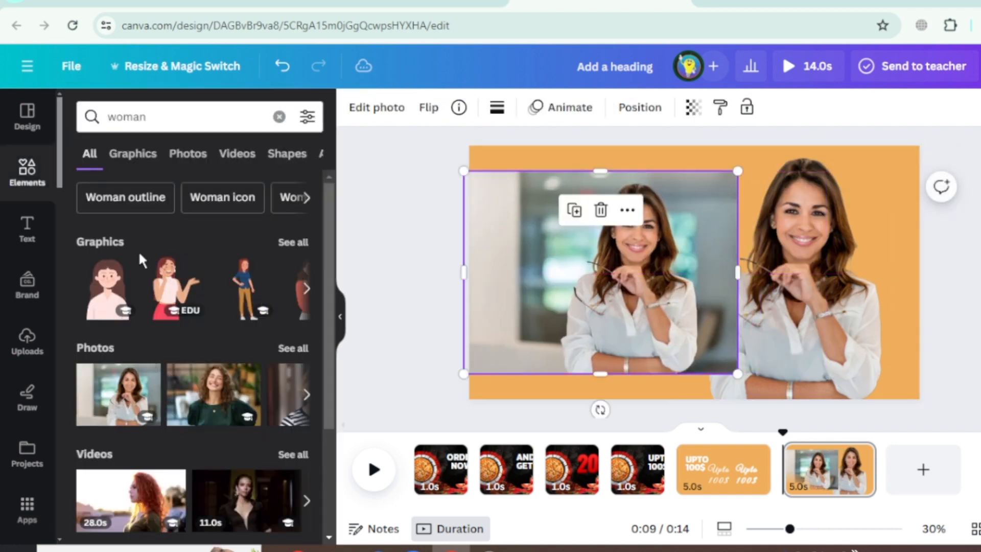
scroll(29, 347, "down", 3)
scroll(28, 357, "down", 3)
left_click(28, 353)
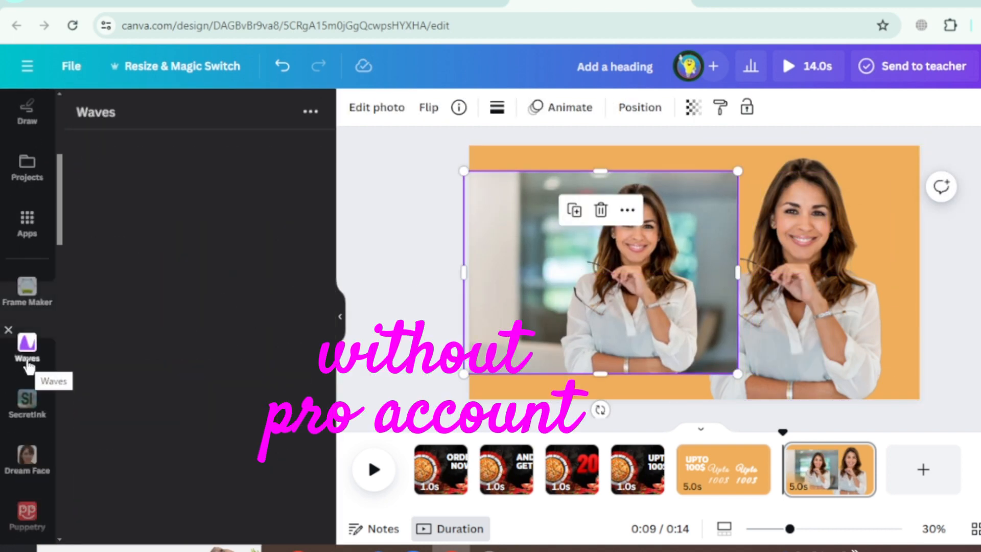
Search the Canva apps for "background" to open Background Eraser, and delete the uncut woman photo from the page.
left_click(26, 230)
left_click(163, 117)
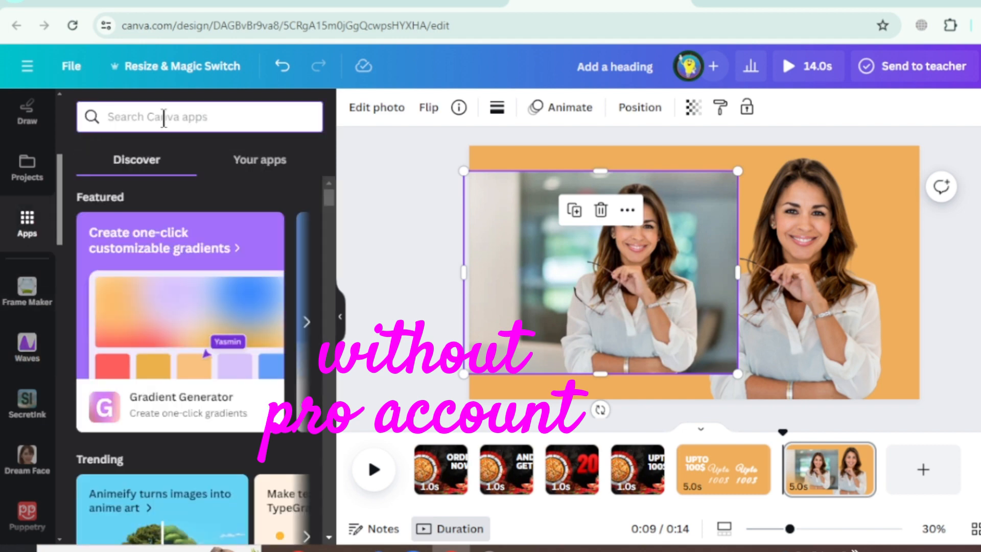
type("backgrou")
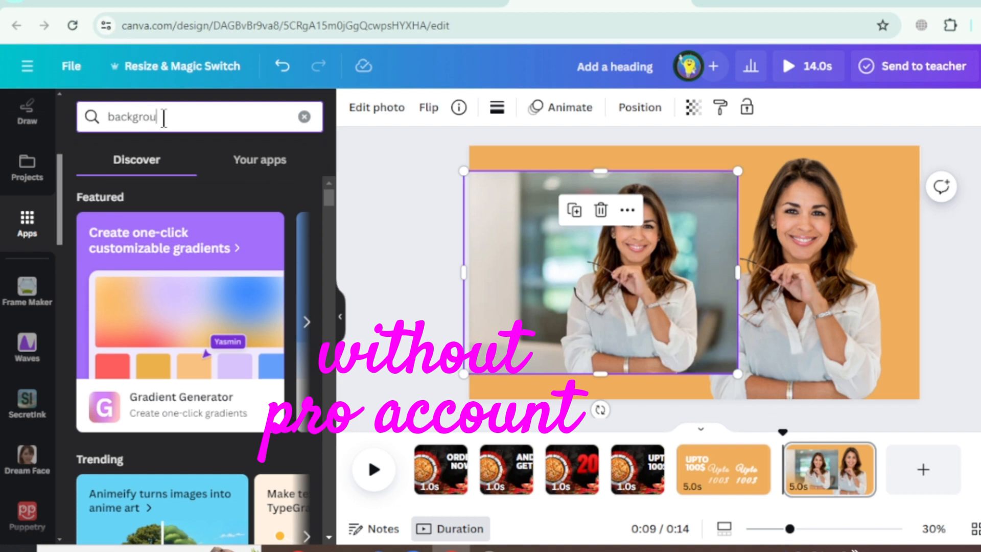
type("nd")
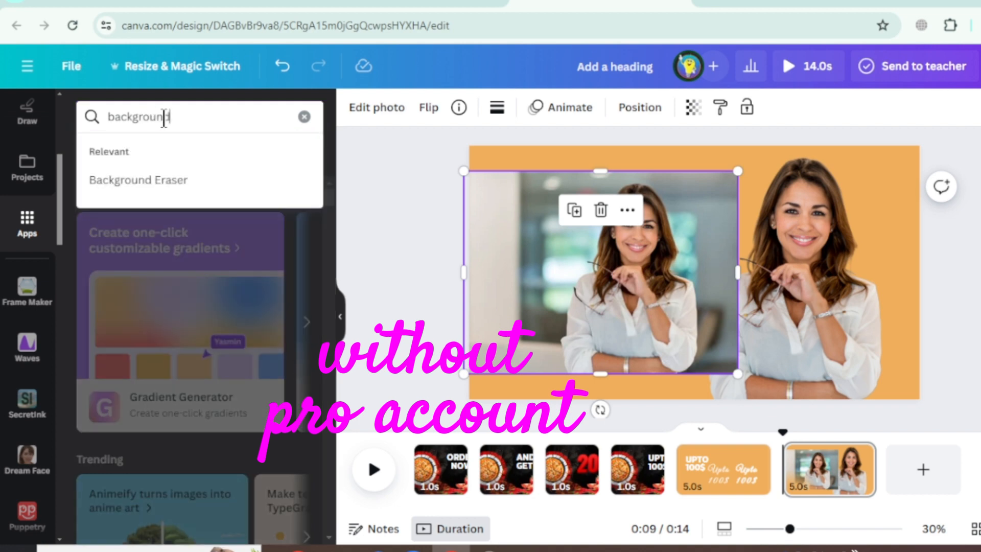
left_click(137, 182)
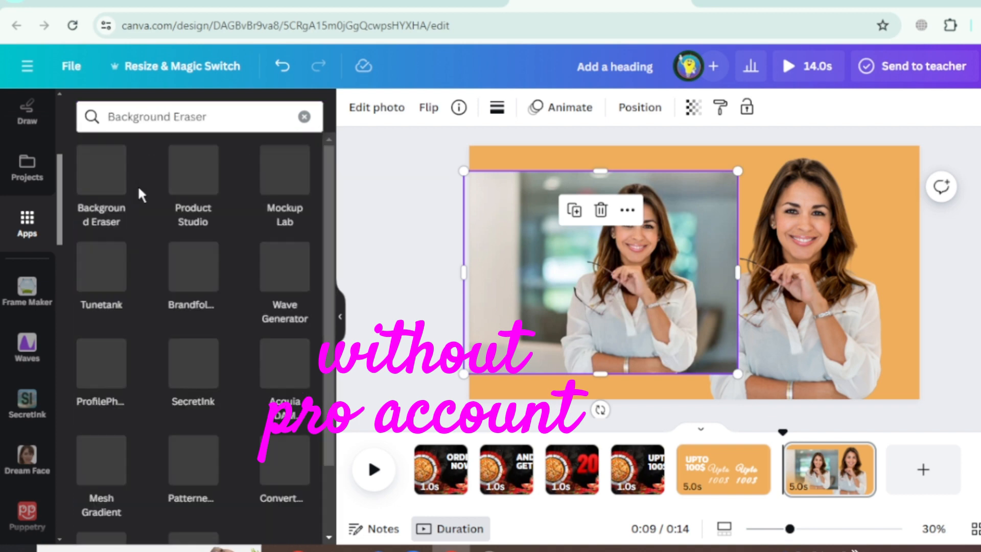
left_click(94, 168)
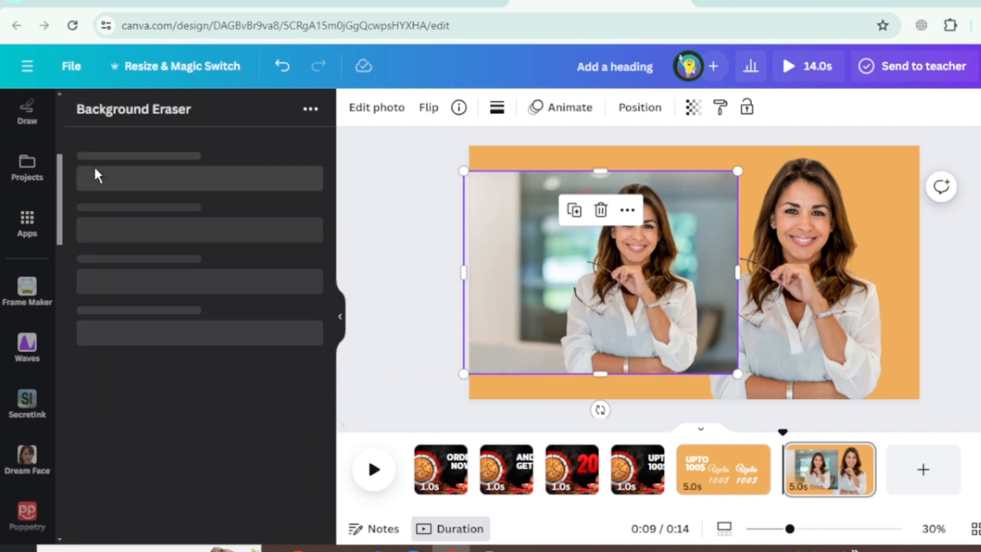
key("Delete")
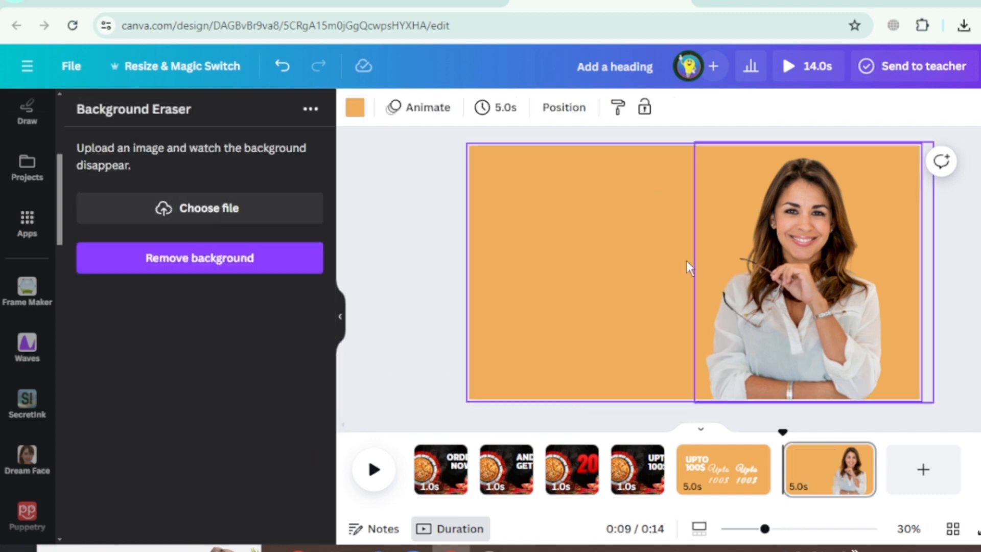
Load Untitled design (6).png from the Downloads folder into Background Eraser and remove its background.
left_click(228, 210)
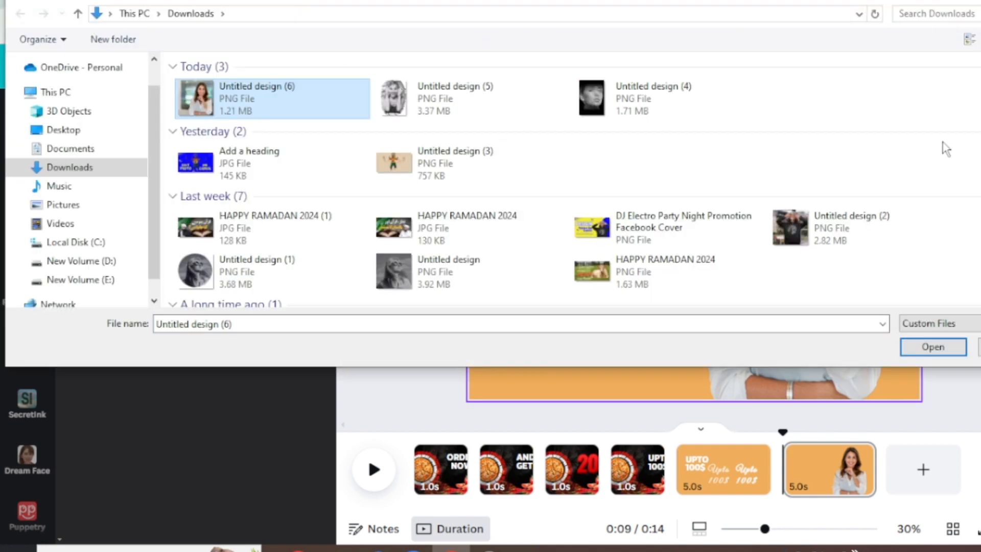
left_click(972, 40)
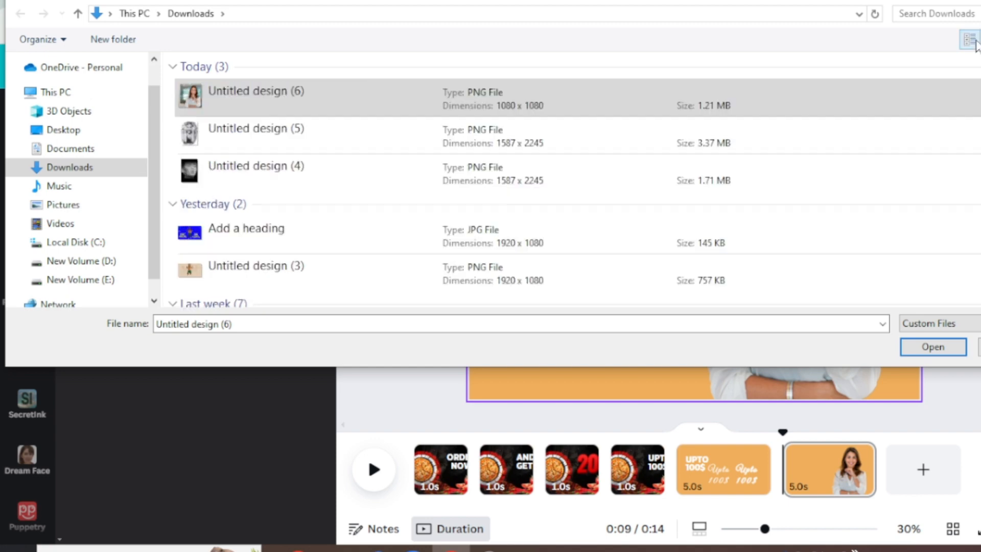
left_click(972, 40)
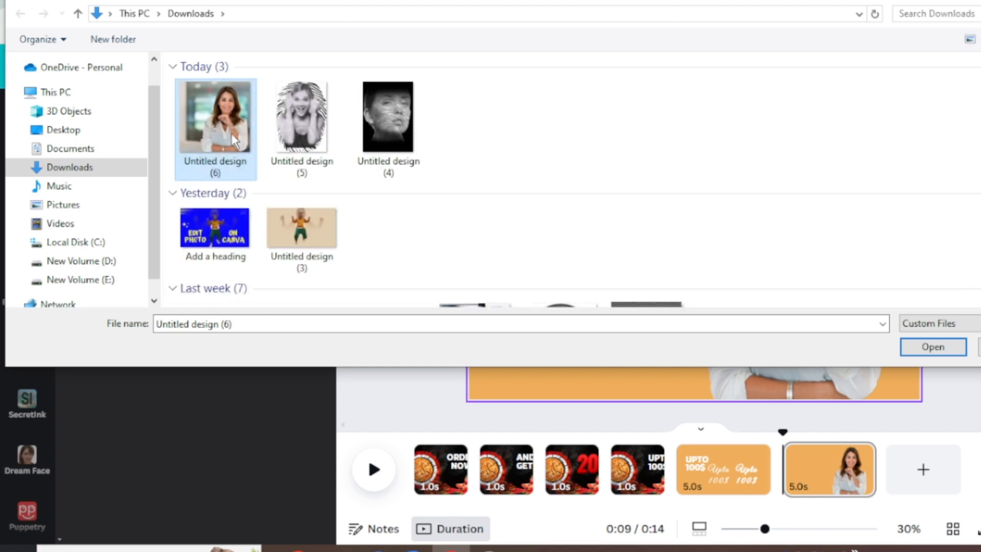
left_click(942, 347)
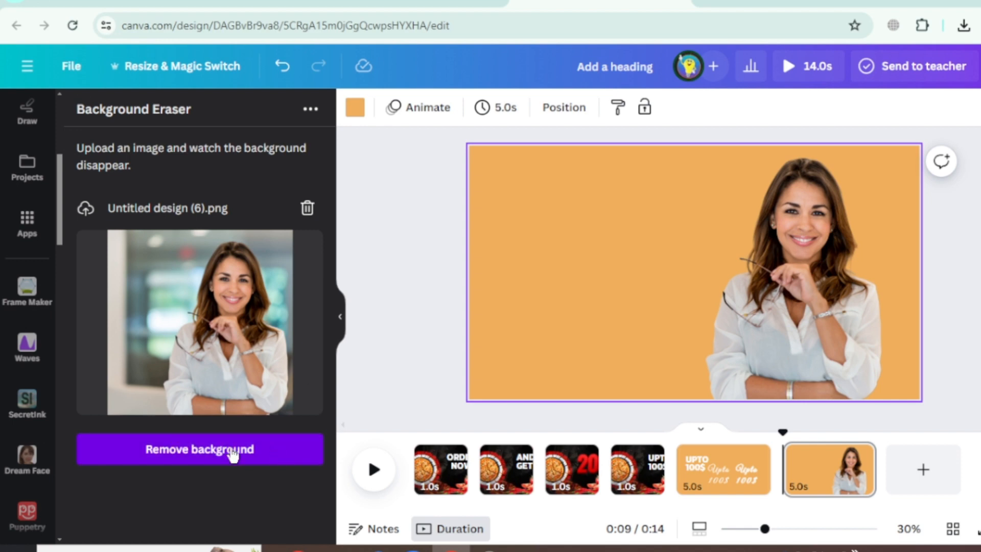
left_click(233, 452)
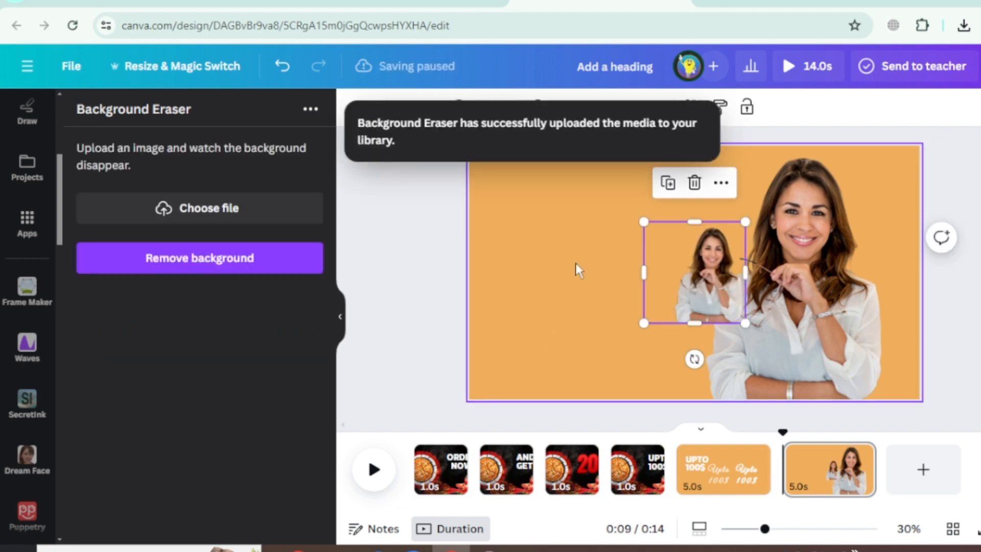
Enlarge the new woman cutout to about page height and move it left, beside the first cutout.
left_click_drag(643, 222, 565, 142)
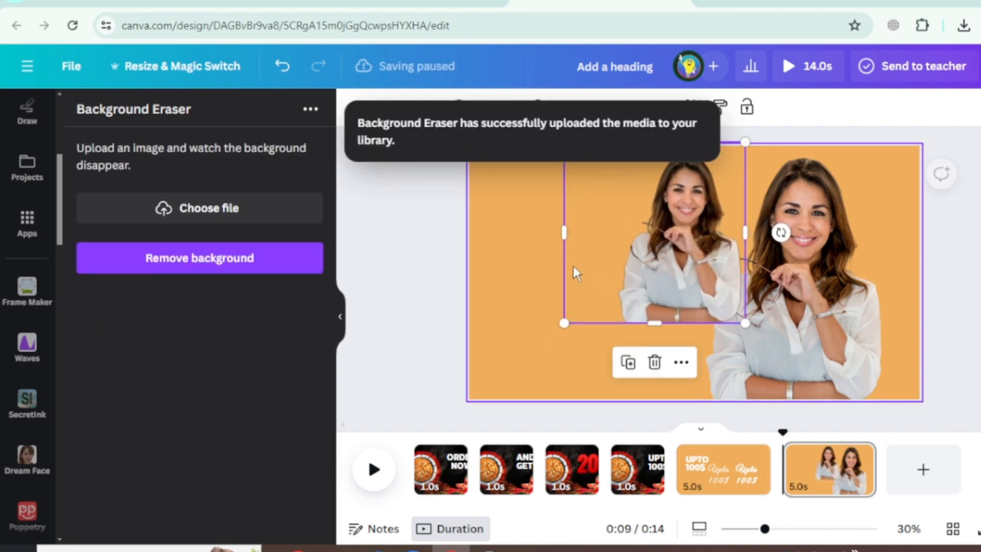
left_click_drag(565, 323, 471, 415)
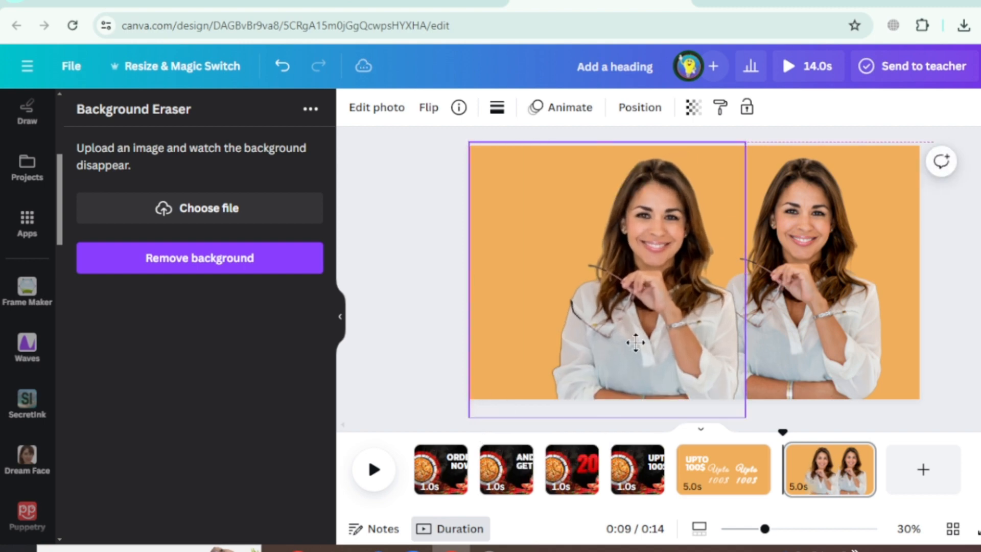
left_click_drag(635, 339, 594, 333)
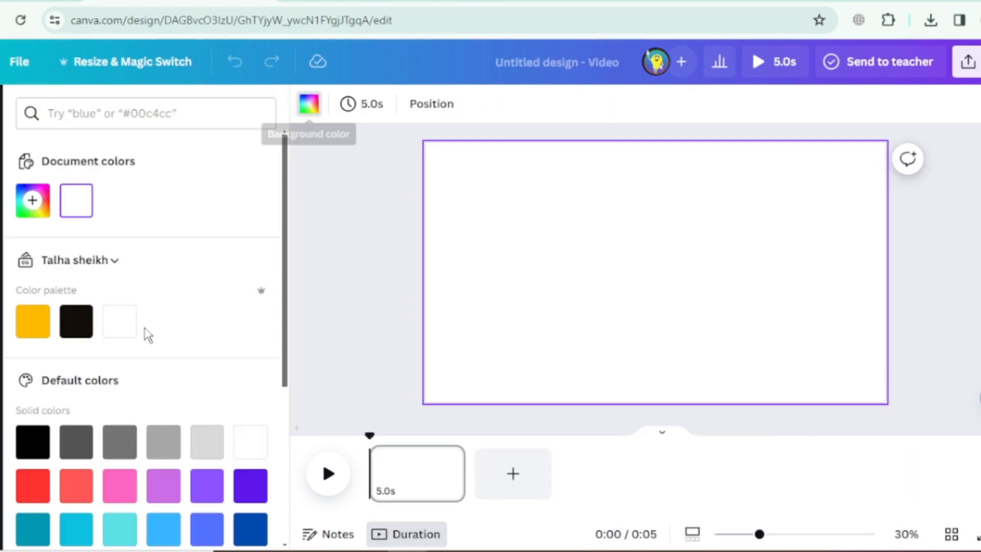
Fill the blank video page with the brand palette yellow and change it to the custom solid red #E11143.
left_click(42, 330)
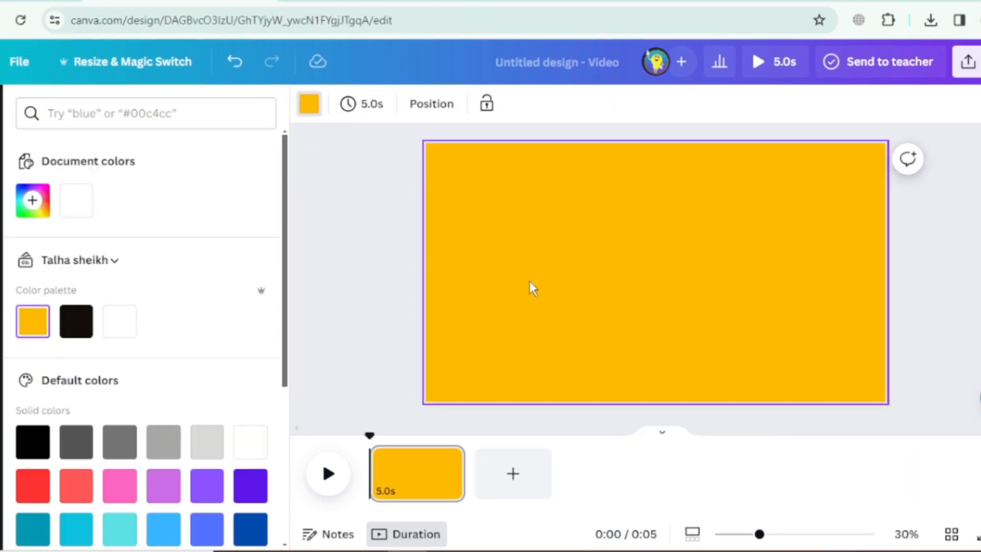
left_click(32, 199)
left_click(234, 285)
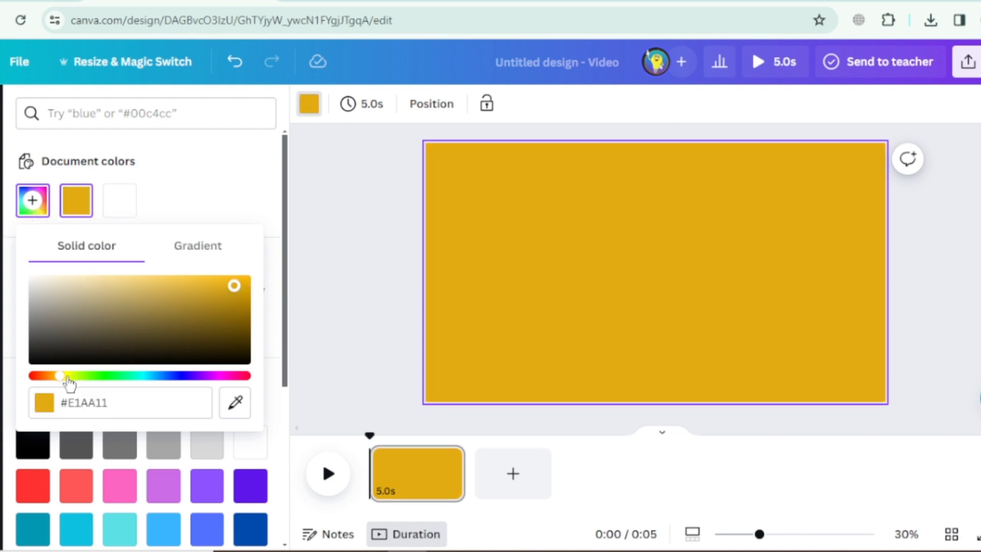
mouse_move(69, 383)
left_mouse_down()
mouse_move(17, 385)
mouse_move(234, 379)
left_mouse_up()
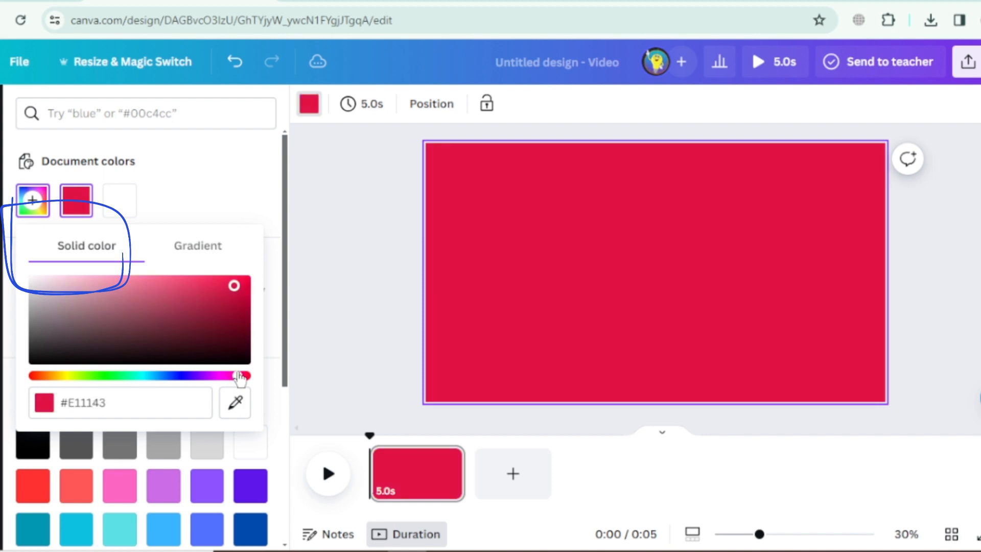
Turn the page background into a gradient from white to magenta #FF00E0.
left_click(192, 251)
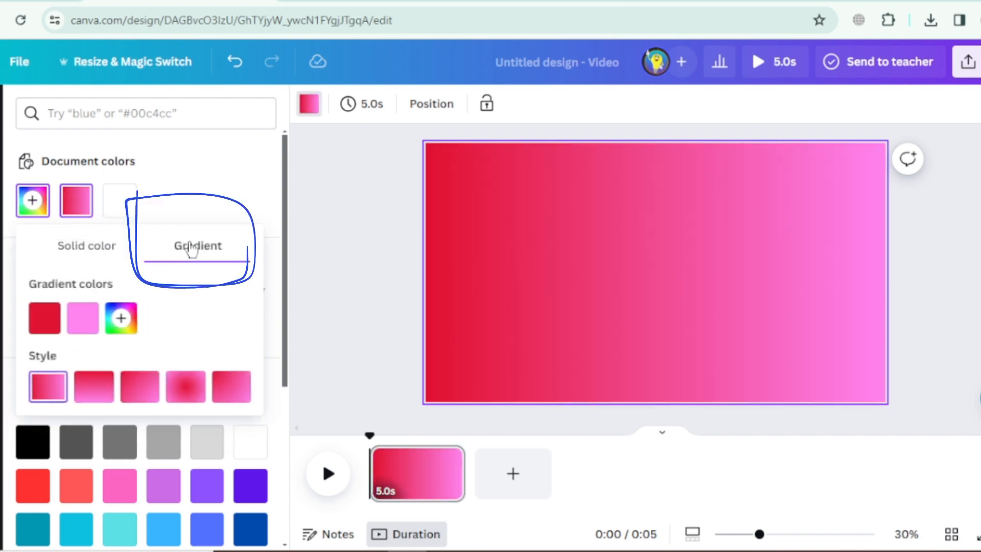
left_click(45, 318)
left_click_drag(251, 372, 46, 359)
left_click(74, 322)
left_click_drag(283, 387, 322, 328)
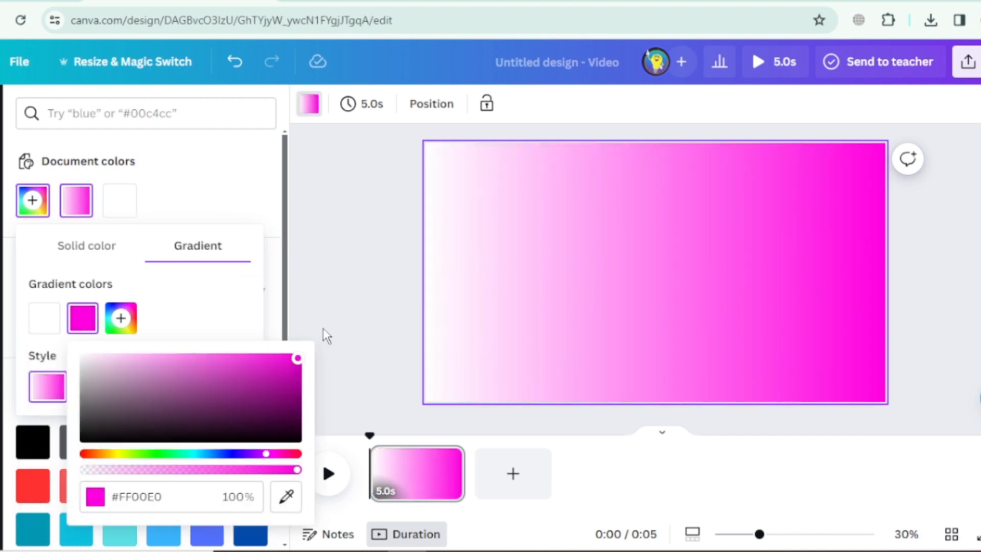
left_click(326, 334)
Try the vertical, diagonal and centred radial gradient styles, and keep the radial style starting at the page's top-left corner.
left_click(94, 387)
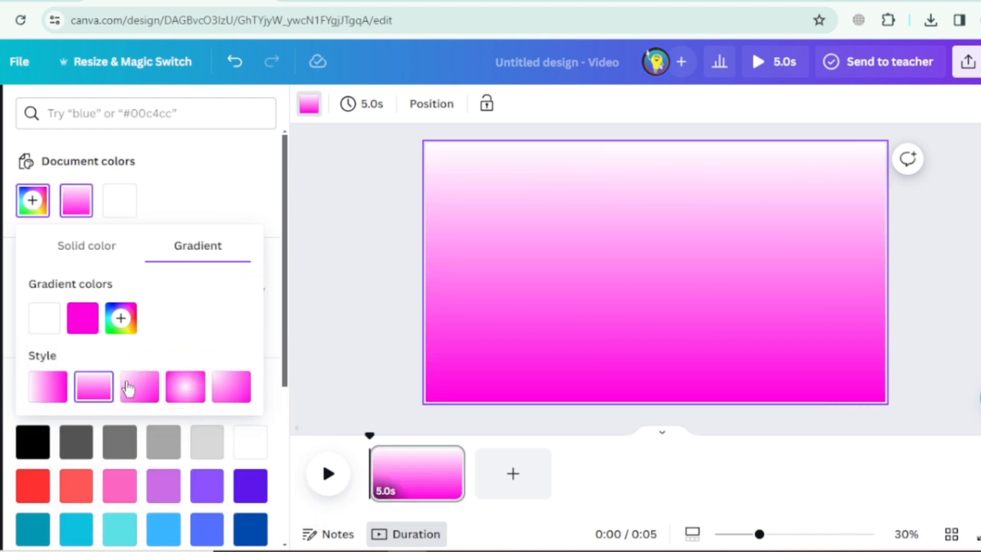
left_click(139, 387)
left_click(185, 386)
left_click(231, 386)
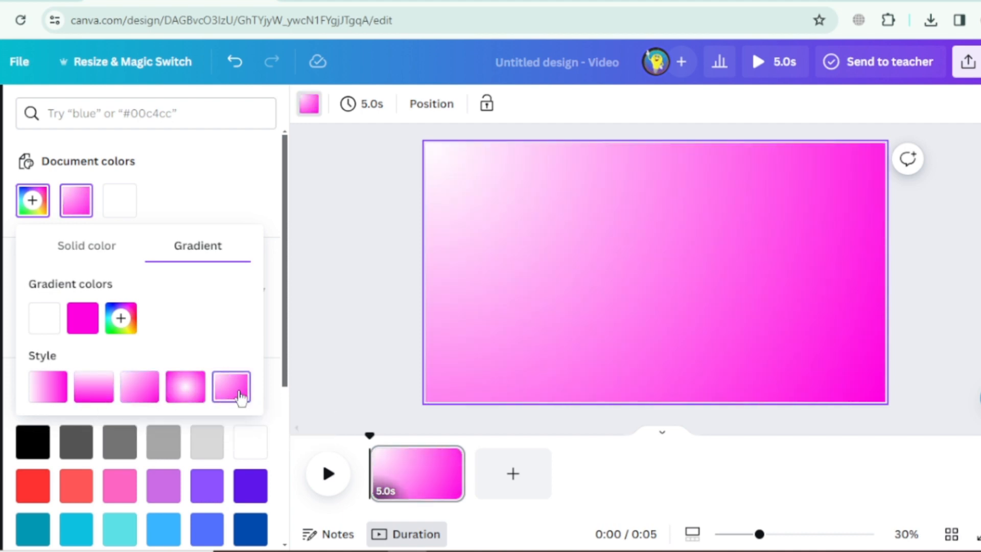
Change the first gradient colour to salmon pink #FF9494.
left_click(44, 319)
left_click(100, 358)
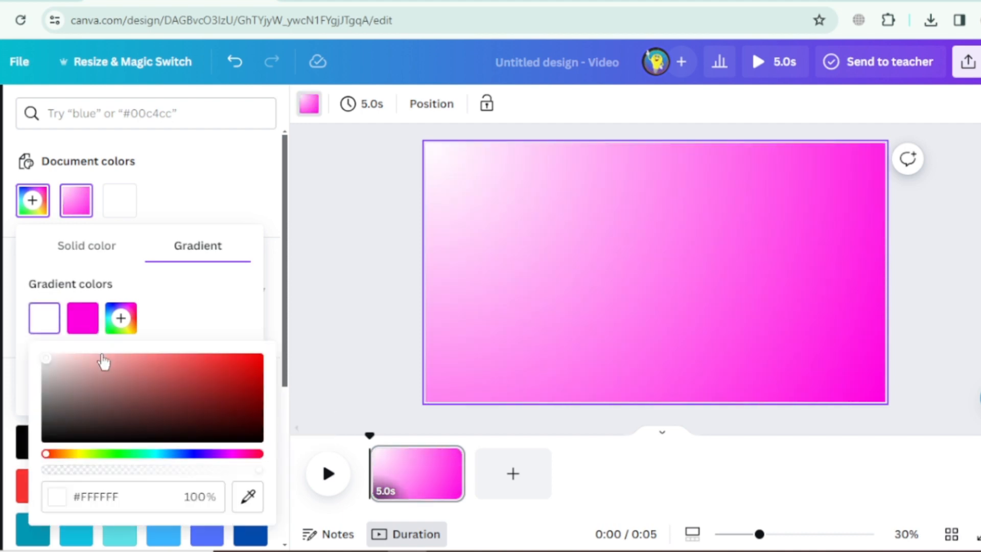
left_click_drag(101, 358, 136, 346)
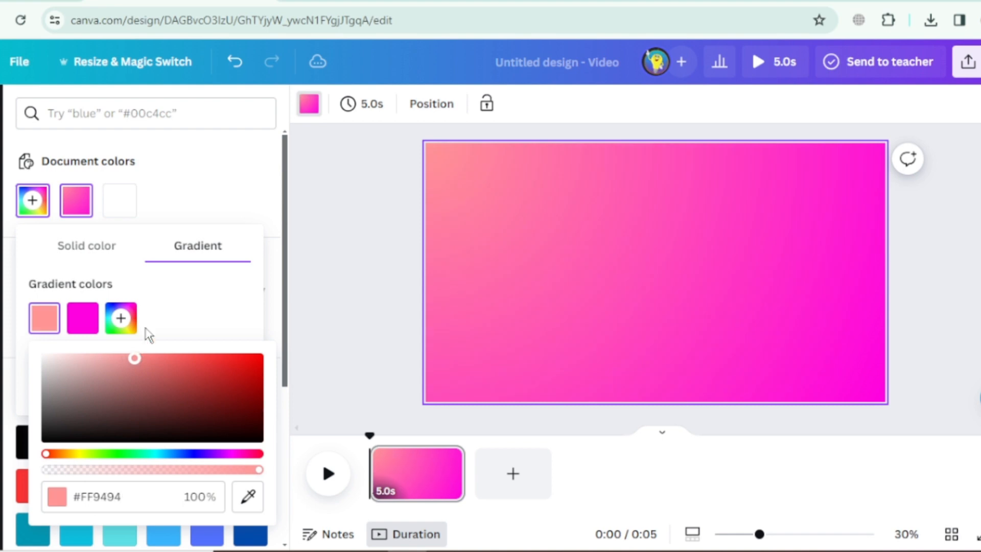
left_click(148, 334)
Add four more colours to the background gradient and set its second colour to blue #2B00FF.
left_click(121, 318)
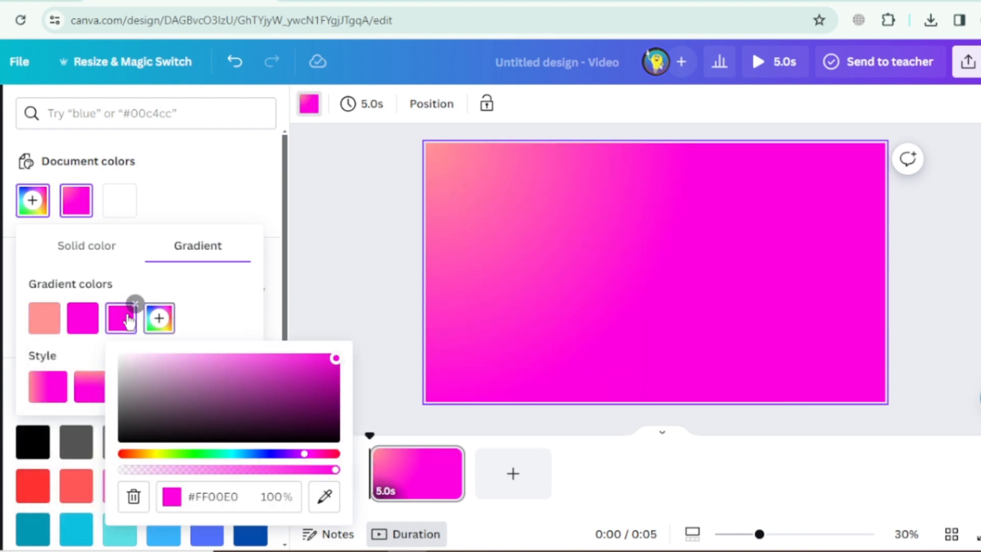
left_click(161, 319)
left_click(197, 319)
left_click(235, 318)
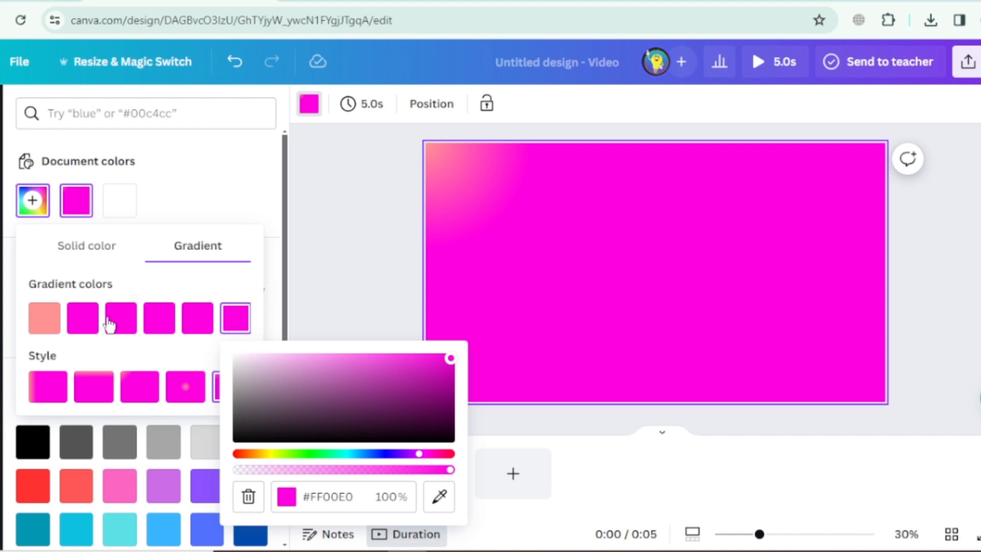
left_click(85, 320)
left_click_drag(242, 455, 231, 455)
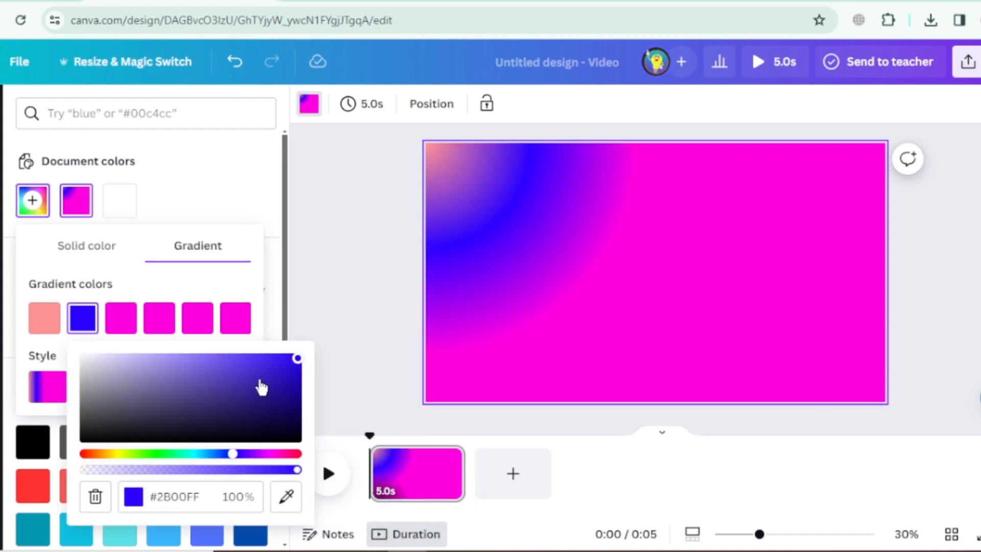
Darken the second gradient colour to a deeper blue and set the third gradient colour to green #00FF21.
left_click_drag(261, 371, 282, 365)
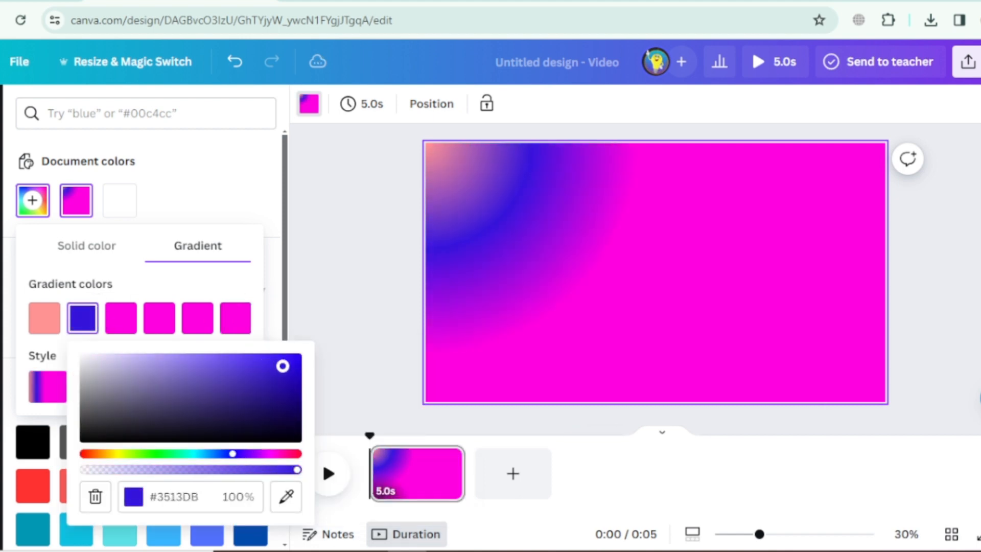
left_click(130, 329)
left_click(200, 454)
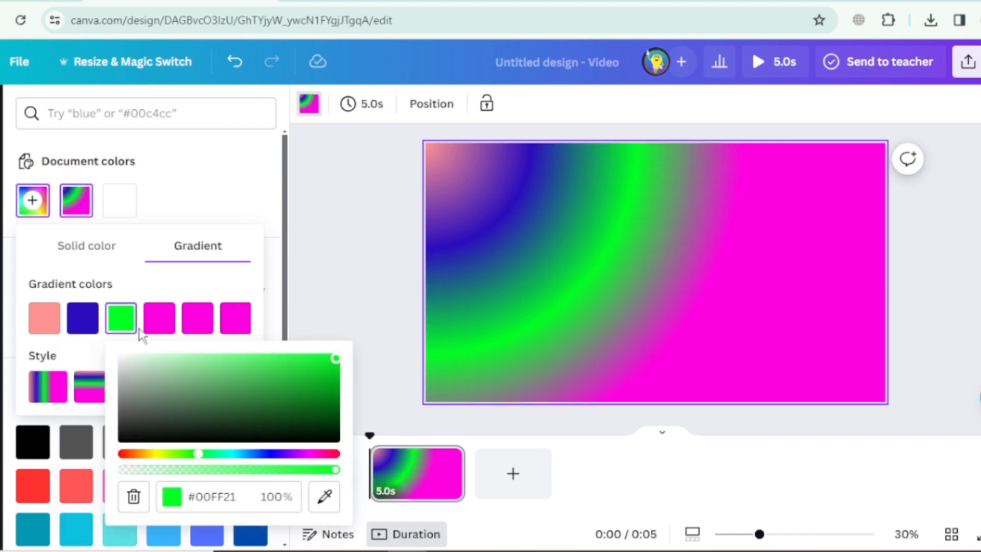
Change the fourth gradient colour to yellow and the fifth to orange #FF5400.
left_click(159, 320)
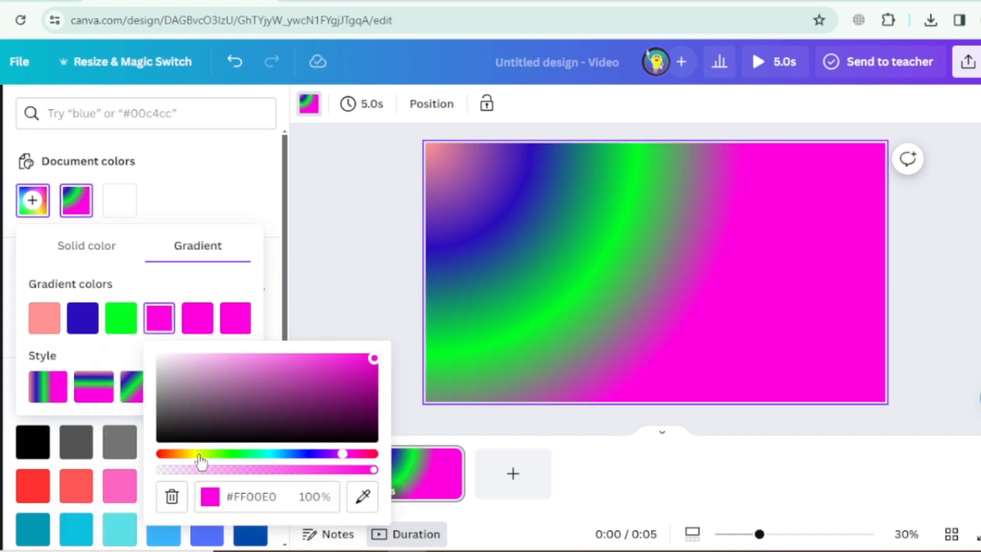
left_click(199, 454)
left_click(198, 318)
left_click(211, 454)
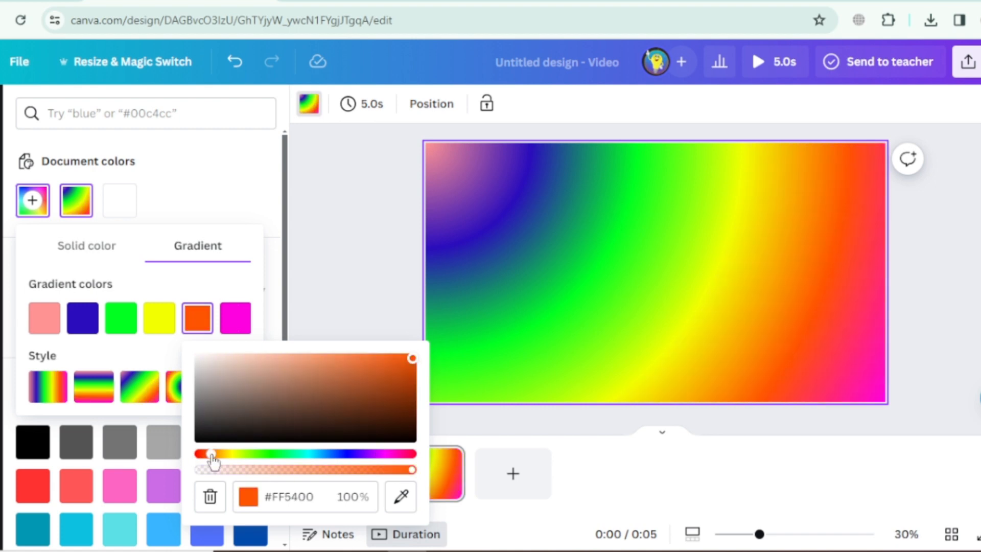
Try red #FF0000, pinkish red #FF004D and white for the sixth gradient colour, and settle on light blue #5EECFF.
left_click(235, 319)
left_click(238, 454)
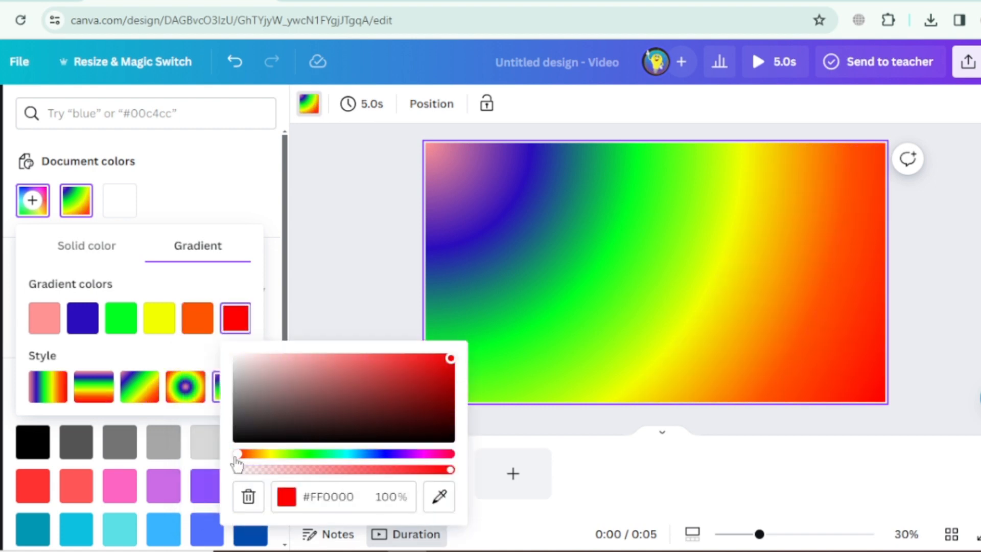
left_click(442, 454)
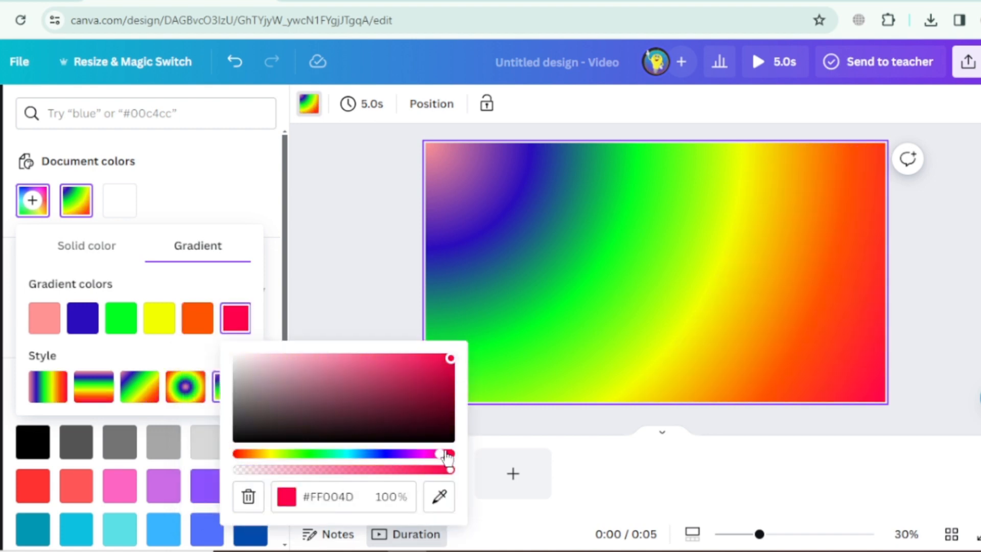
left_click_drag(265, 371, 208, 339)
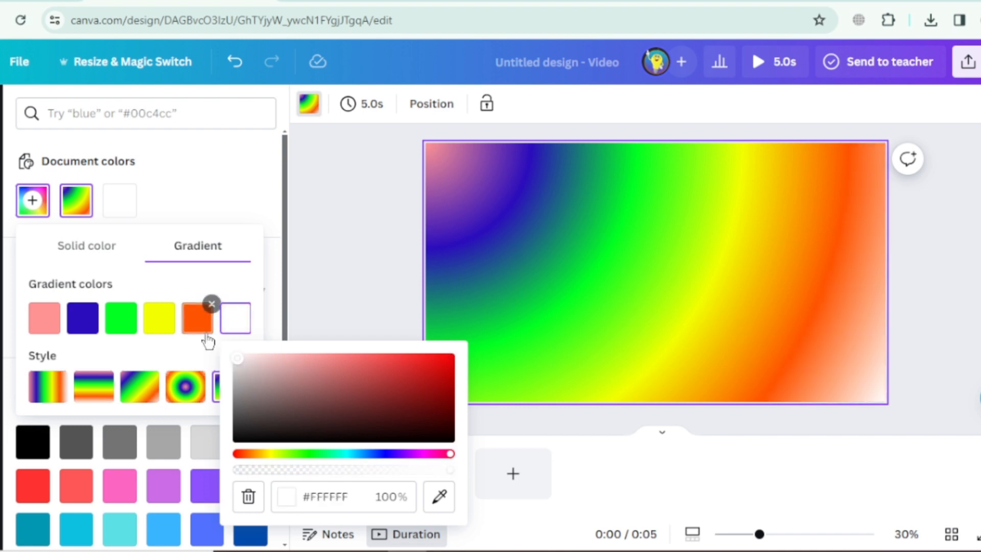
left_click(350, 454)
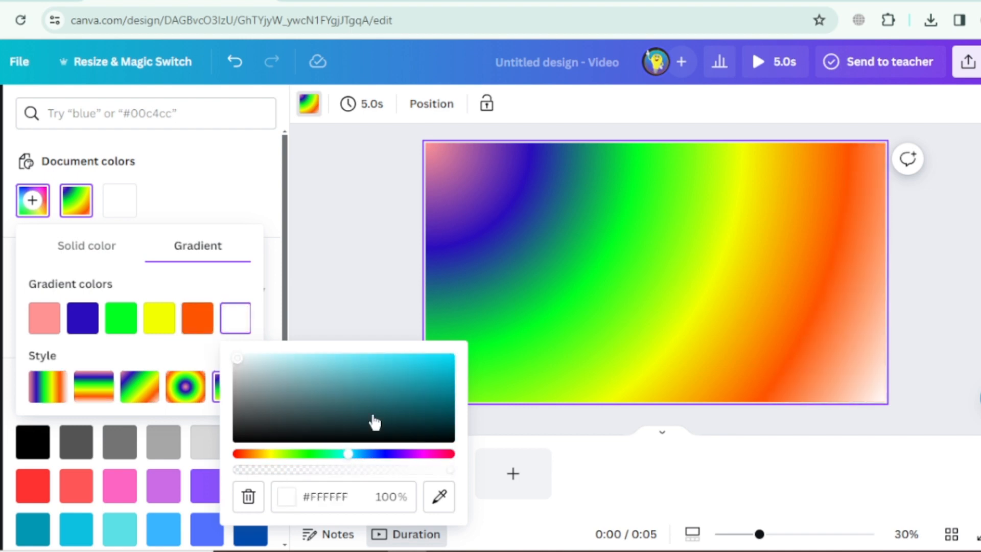
left_click_drag(374, 422, 375, 342)
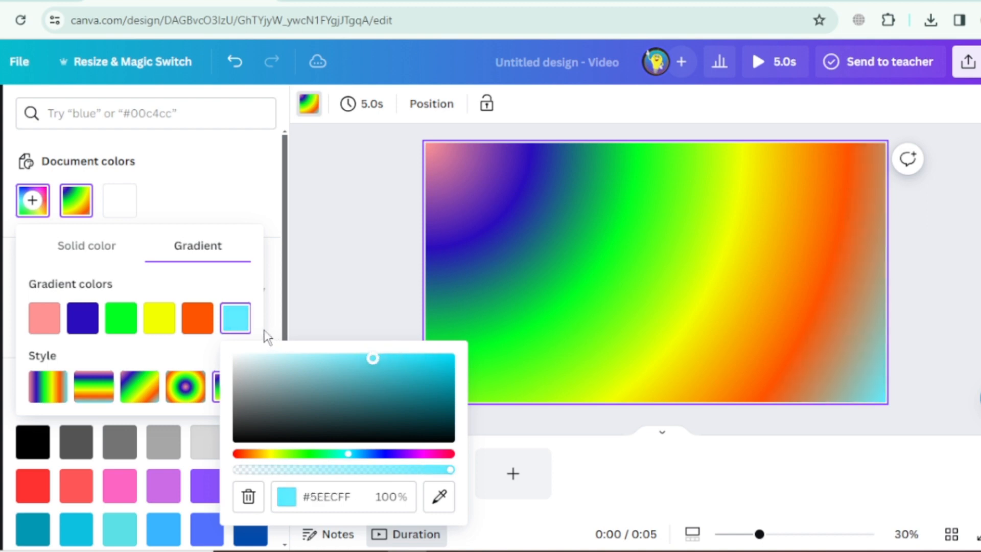
left_click(221, 279)
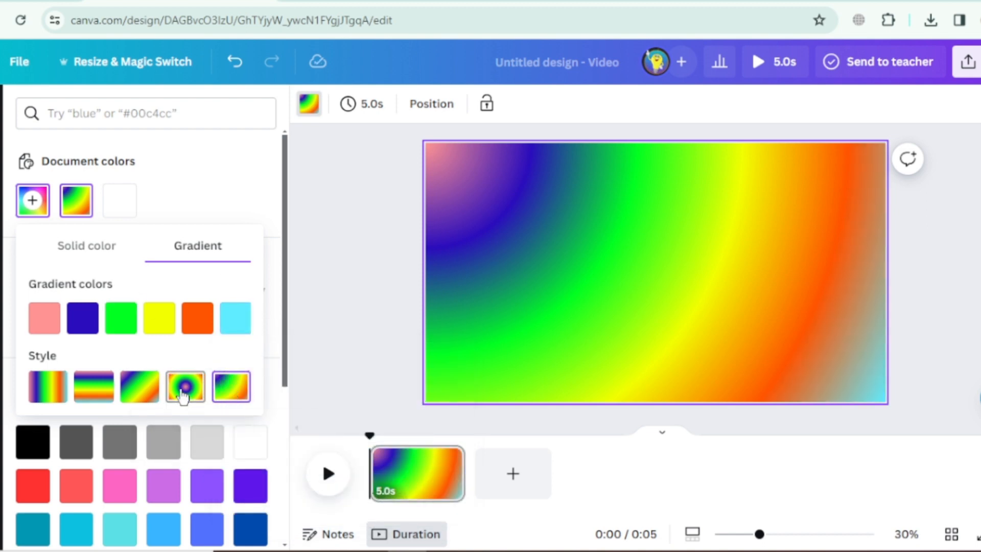
Try the centred radial and diagonal styles on the six-colour gradient, and switch it to the vertical top-to-bottom style.
left_click(183, 393)
left_click(138, 395)
left_click(99, 395)
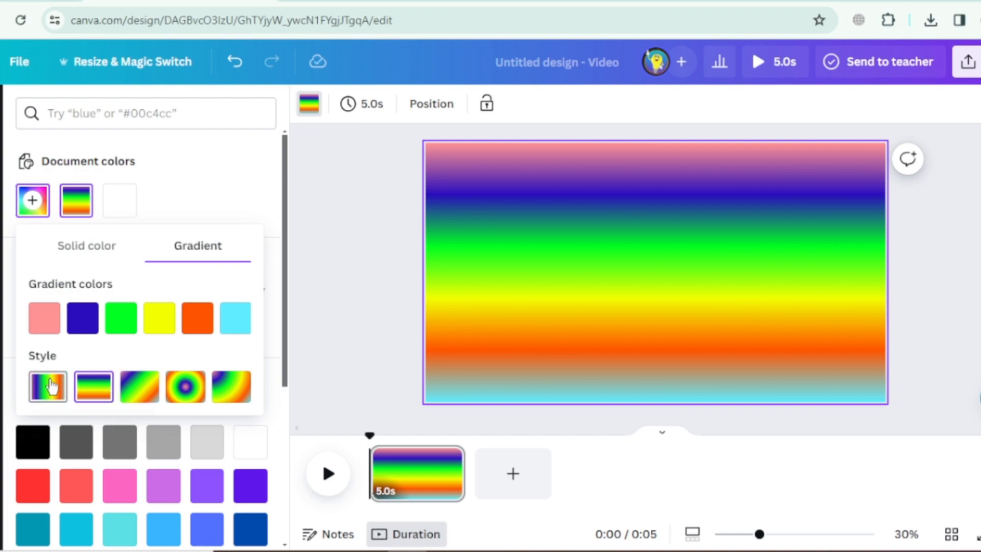